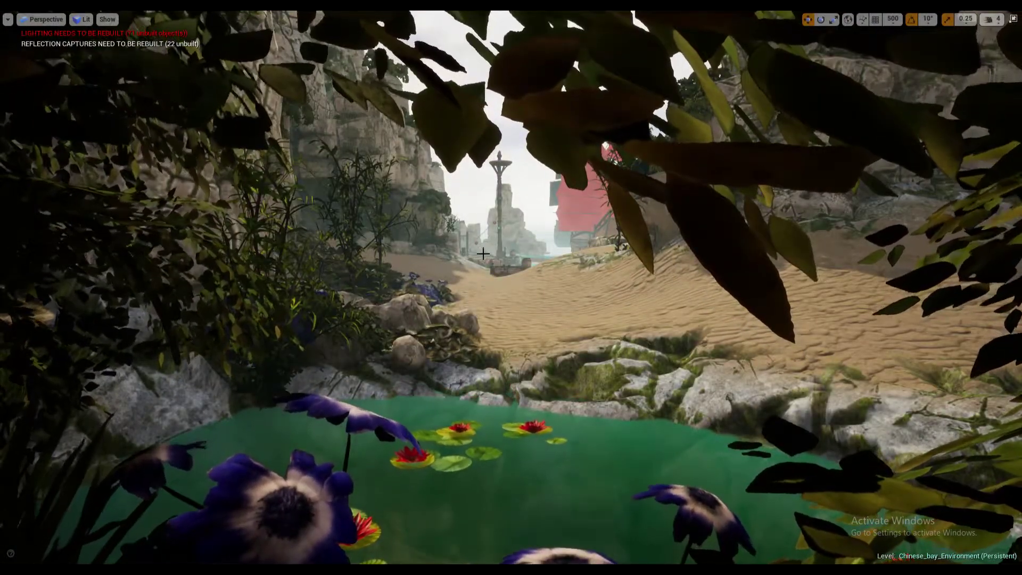
right_drag(506, 270, 298, 282)
key(w)
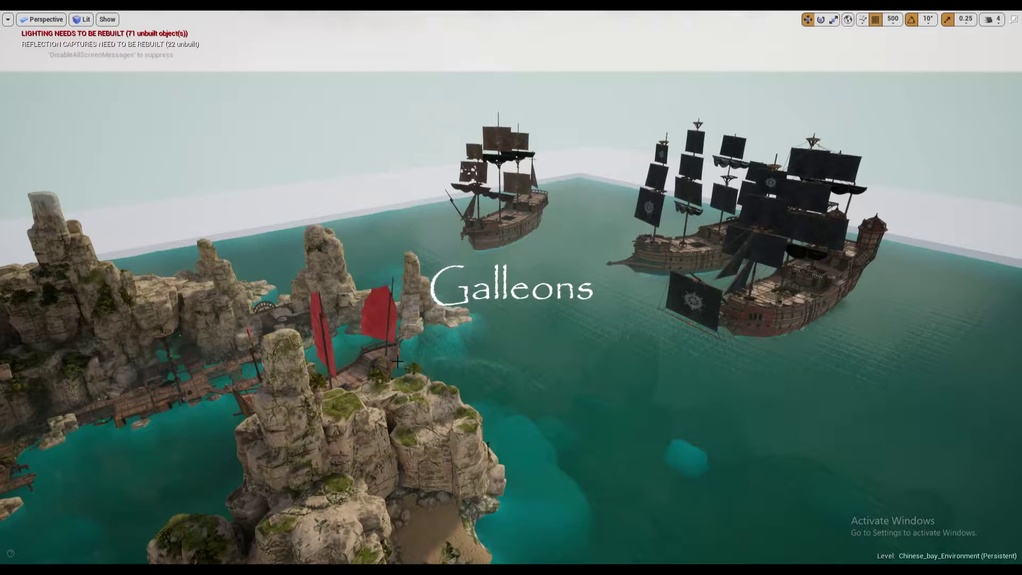
right_drag(351, 367, 326, 373)
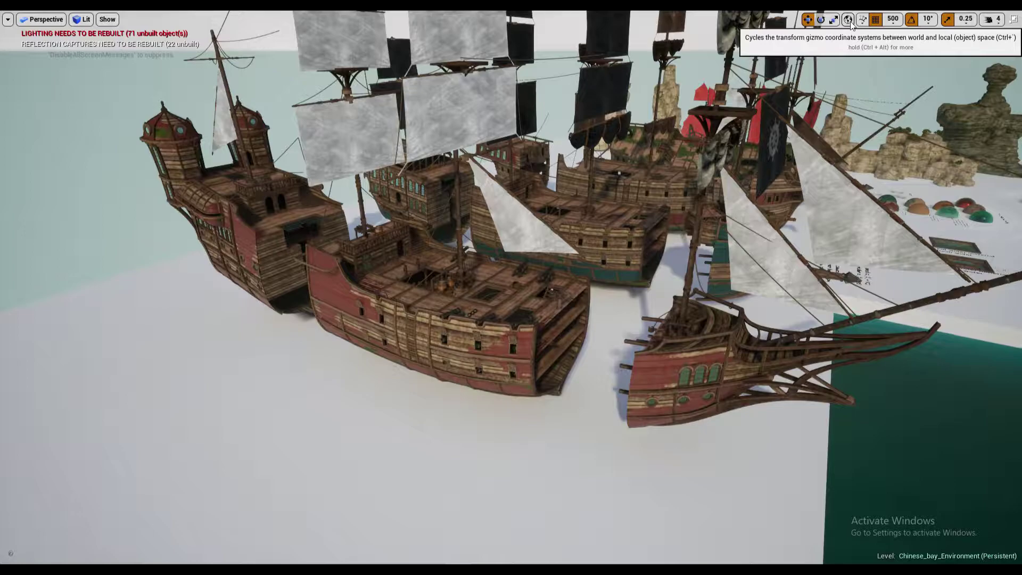
Step: Move the bow segment of the white-sailed red galleon along X until it meets the middle hull section
click(679, 356)
right_drag(679, 355, 698, 319)
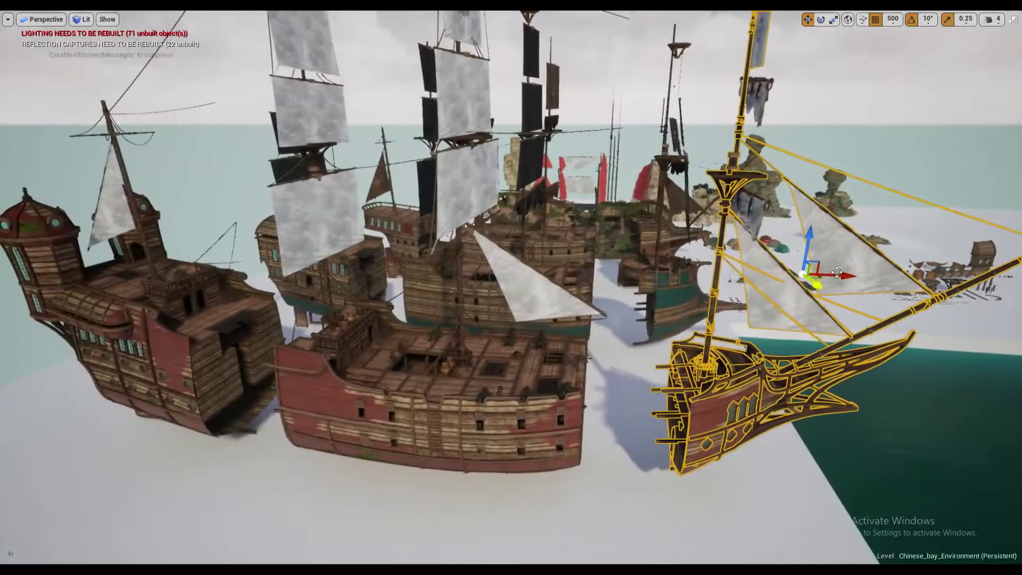
drag(843, 273, 679, 281)
right_drag(679, 280, 566, 281)
Step: Select the red galleon's stern segment with the towers and move it along X toward the middle hull
click(605, 351)
click(333, 280)
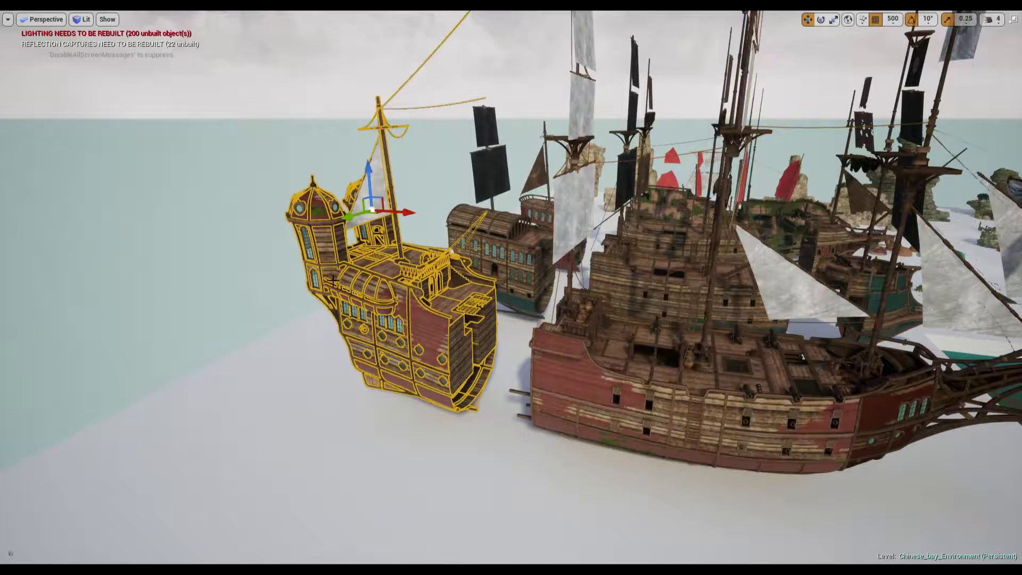
drag(390, 213, 457, 215)
right_drag(554, 269, 532, 280)
Step: Undo the recent moves of the red galleon's stern and bow segments
key(ctrl+z)
key(ctrl+z)
key(ctrl+z)
key(ctrl+z)
Step: Try combining a bow segment with the other galleon hulls, and undo the changes
key(w)
key(s)
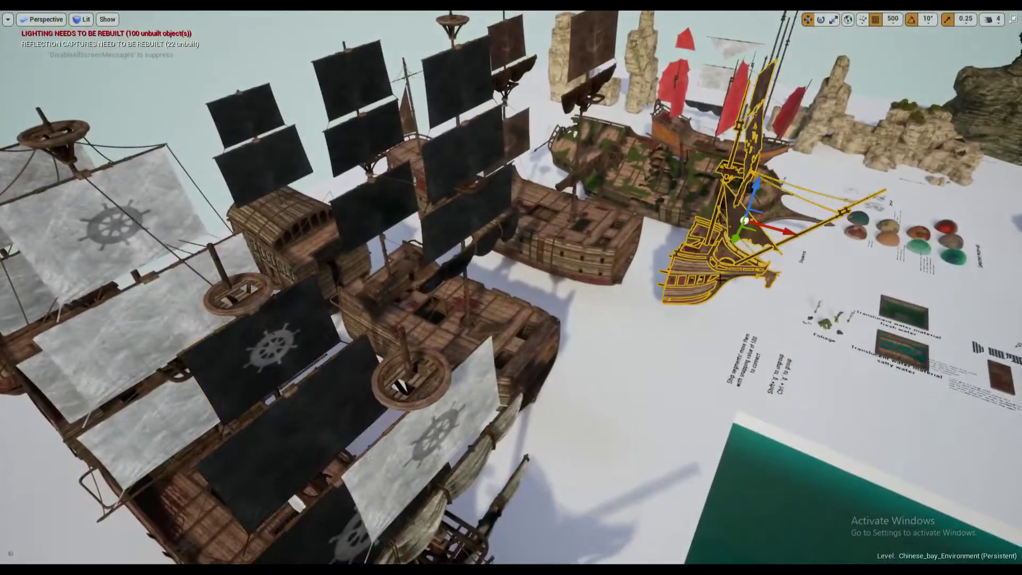
right_drag(751, 233, 740, 233)
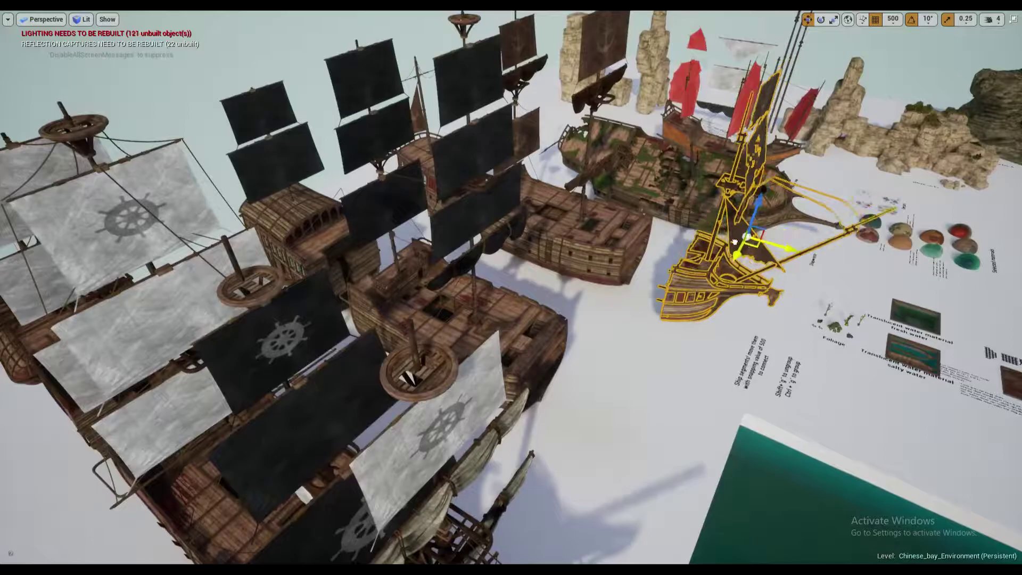
key(w)
right_drag(625, 319, 383, 293)
key(ctrl+z)
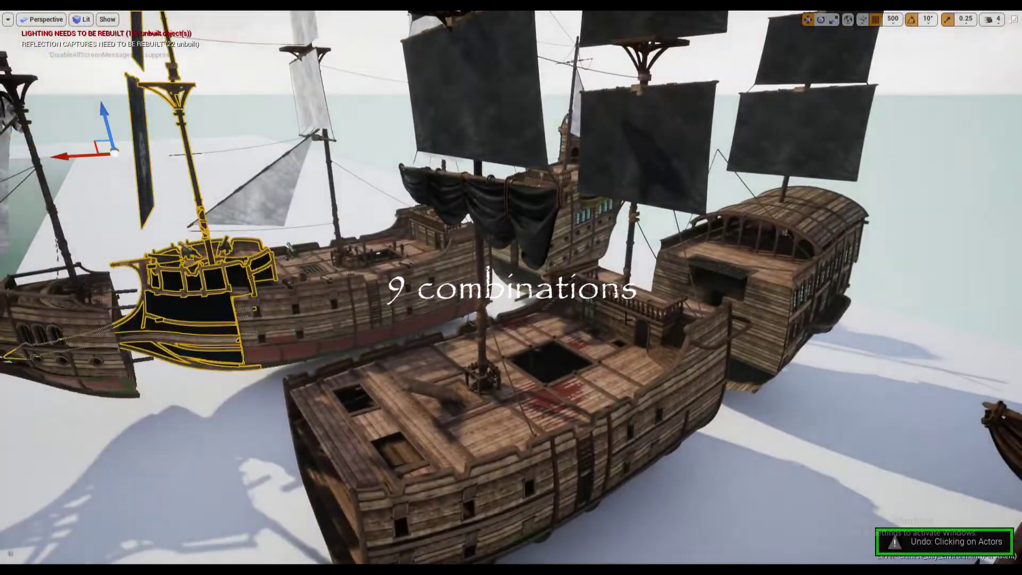
key(ctrl+z)
right_drag(626, 319, 830, 346)
key(s)
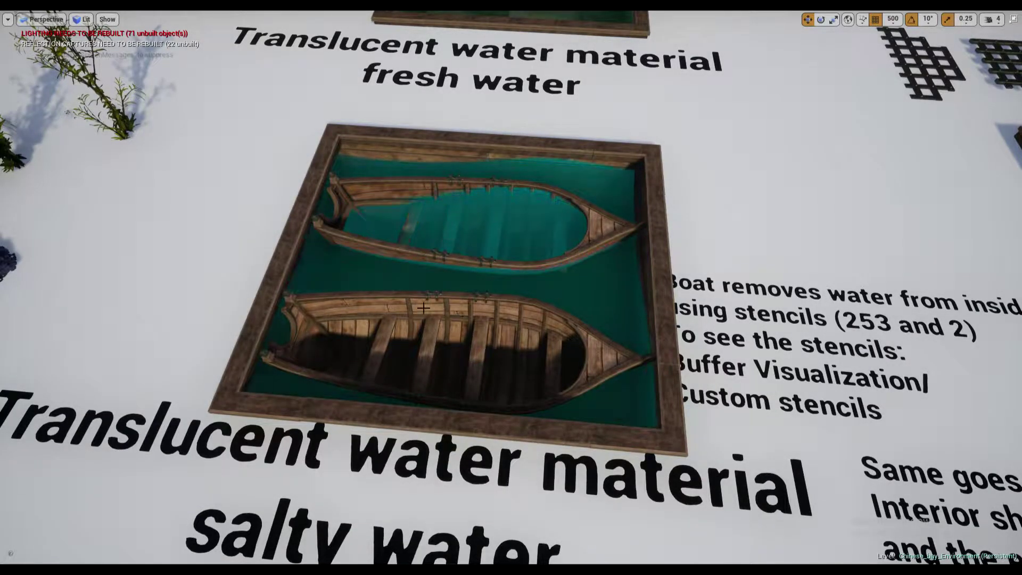
Step: Select the interior shell of the dry boat in the salty water sample and undo its last move
right_drag(423, 307, 213, 311)
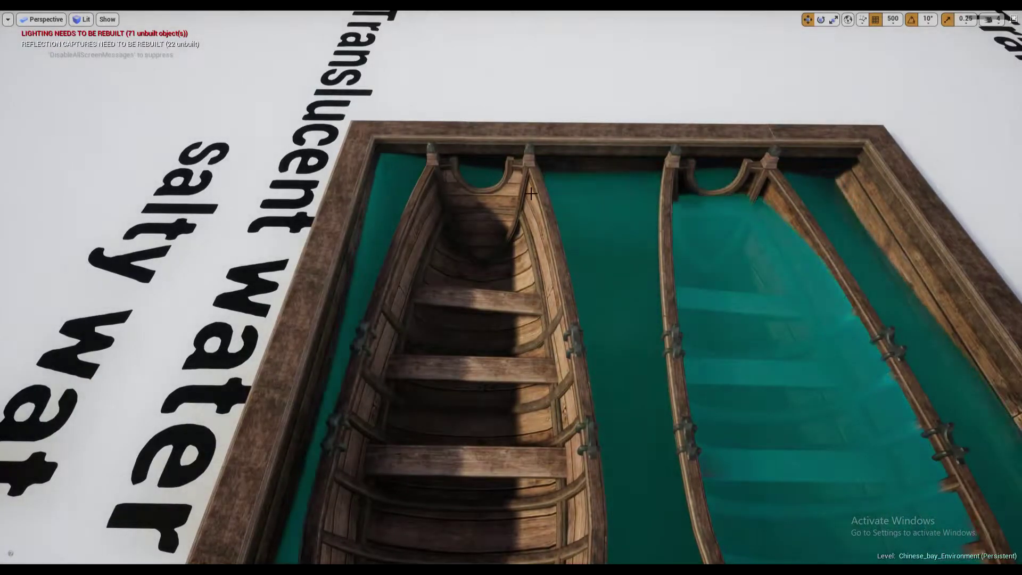
click(531, 193)
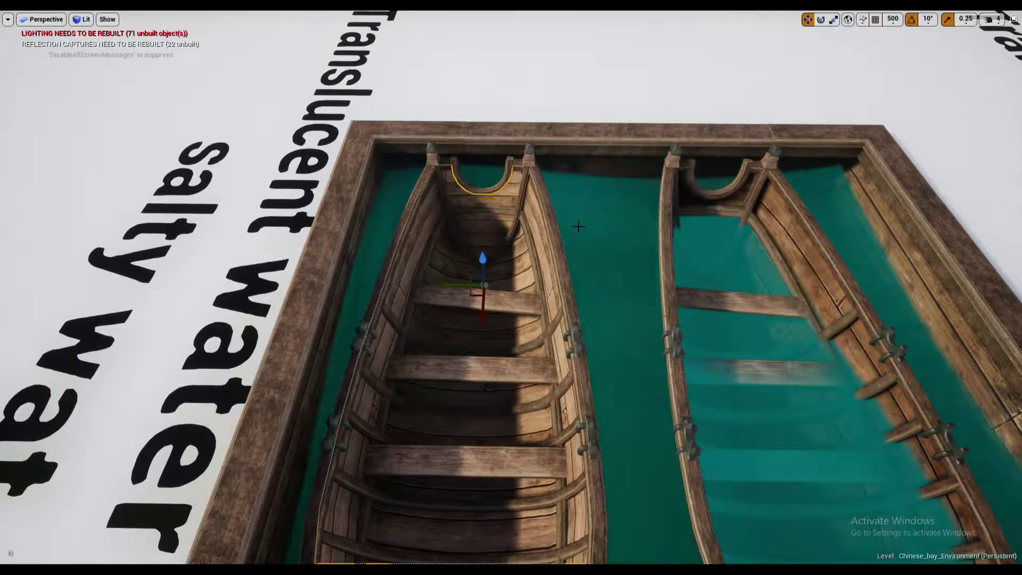
key(f)
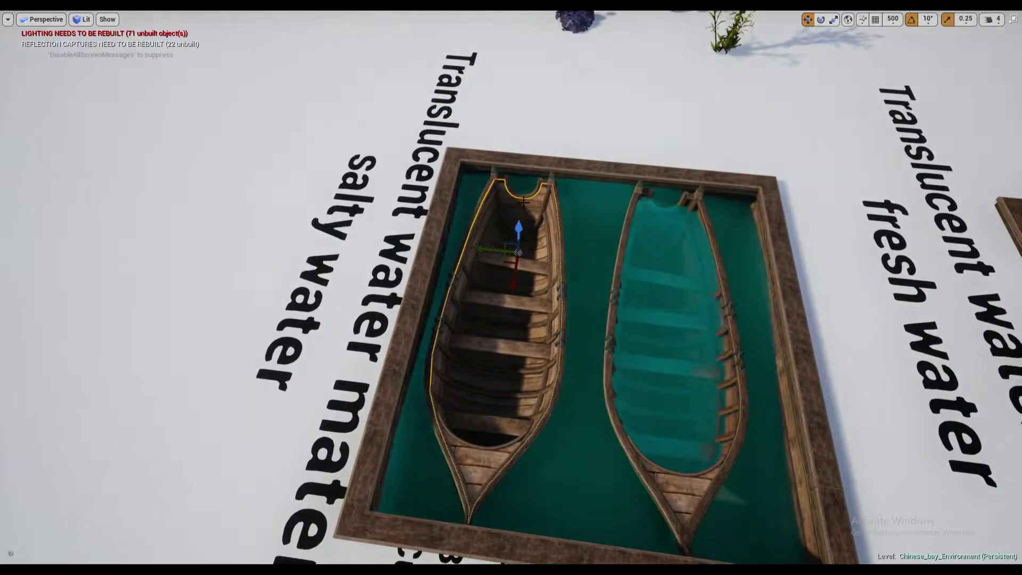
mouse_move(486, 242)
alt+mouse_down()
mouse_move(636, 254)
mouse_move(485, 248)
alt+mouse_up()
key(ctrl+z)
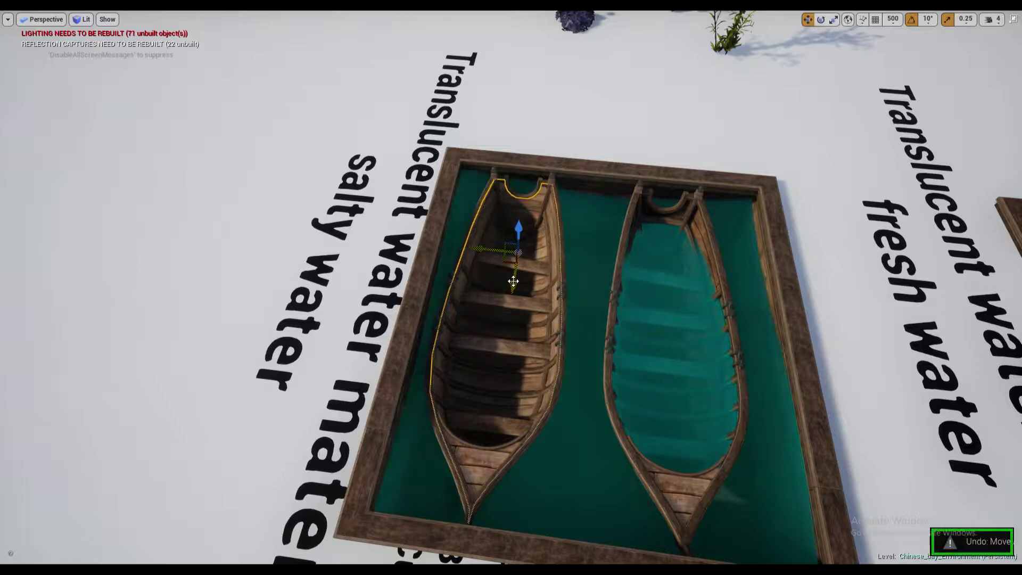
Step: Leave the full-screen viewport and filter the boat interior's properties by "custom" to examine its custom depth stencil settings
key(F11)
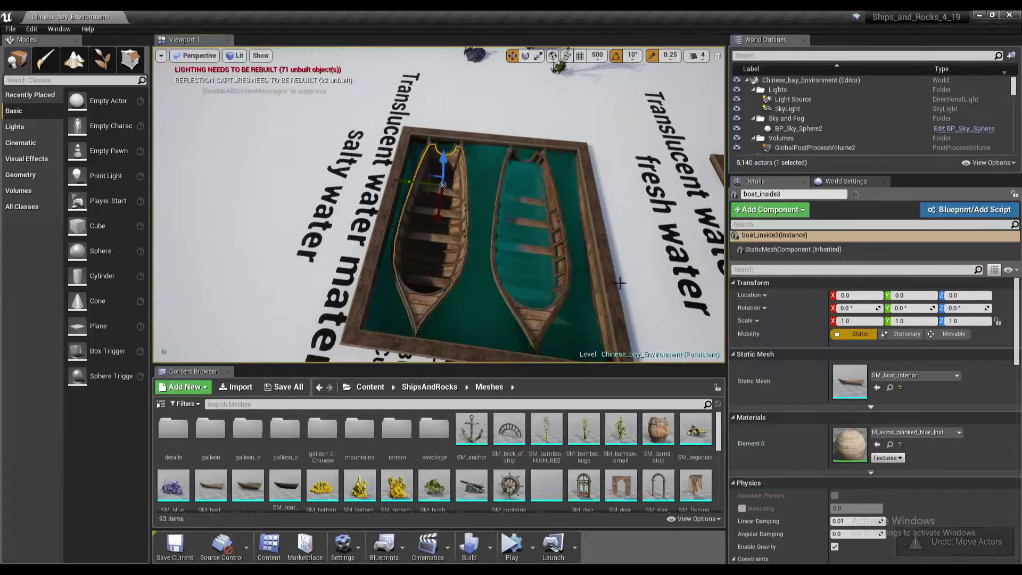
click(798, 269)
text(custom)
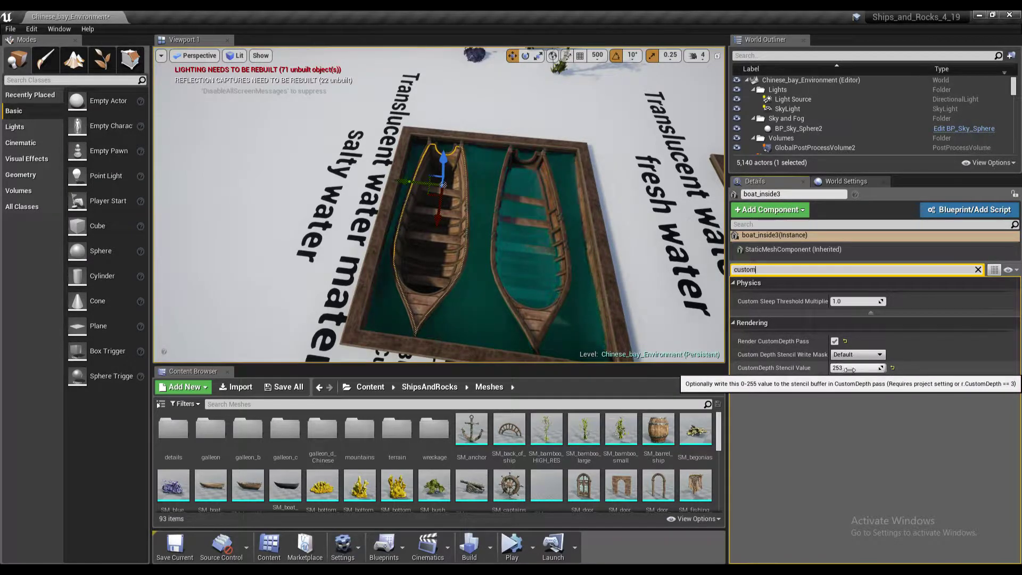
Step: Deselect the boat interior and read the floor note about boat stencils beside the salty water sample in the full-screen viewport
right_drag(586, 255, 692, 282)
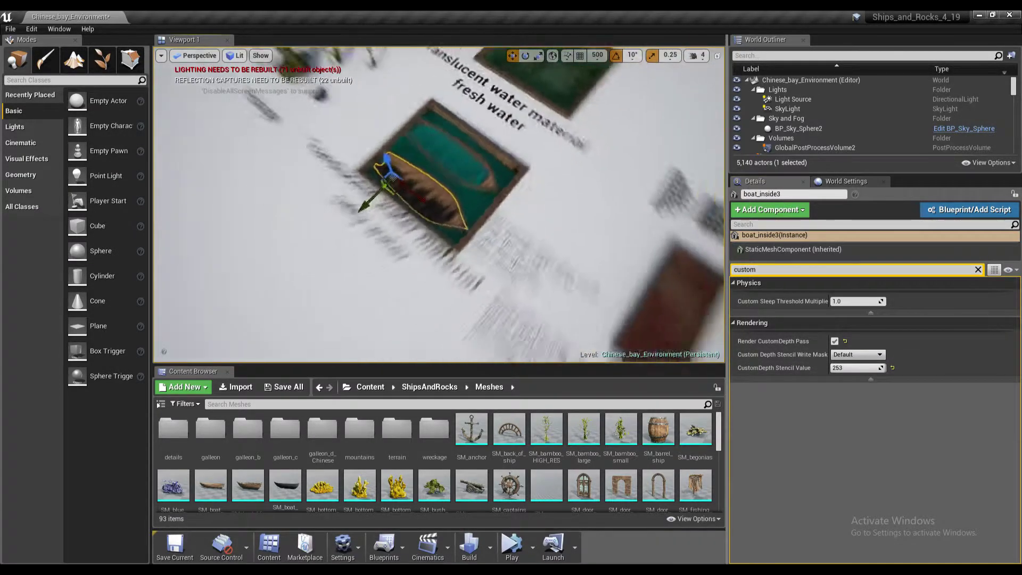
mouse_move(548, 260)
right_down()
mouse_move(612, 244)
mouse_move(548, 260)
right_up()
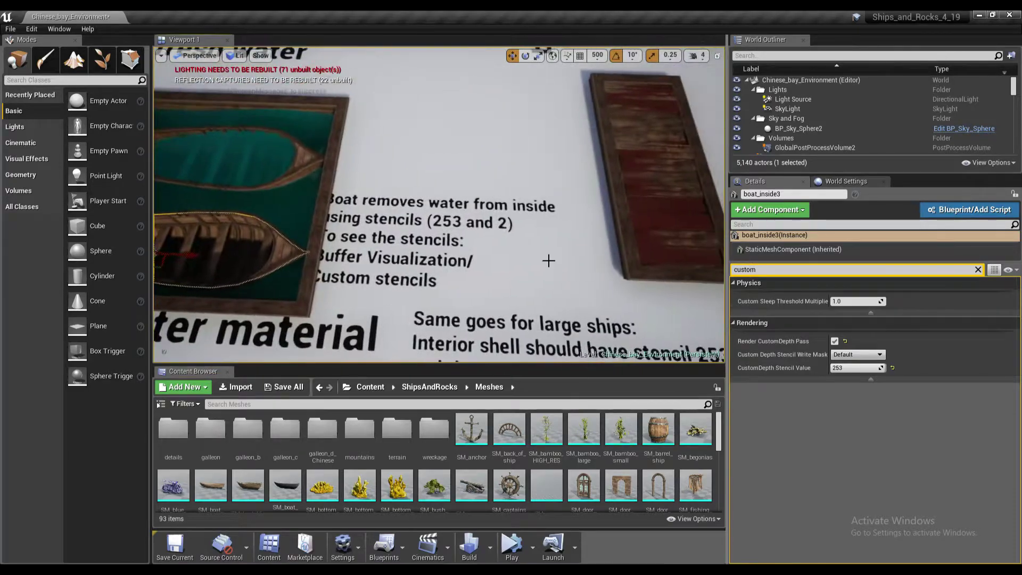
key(Escape)
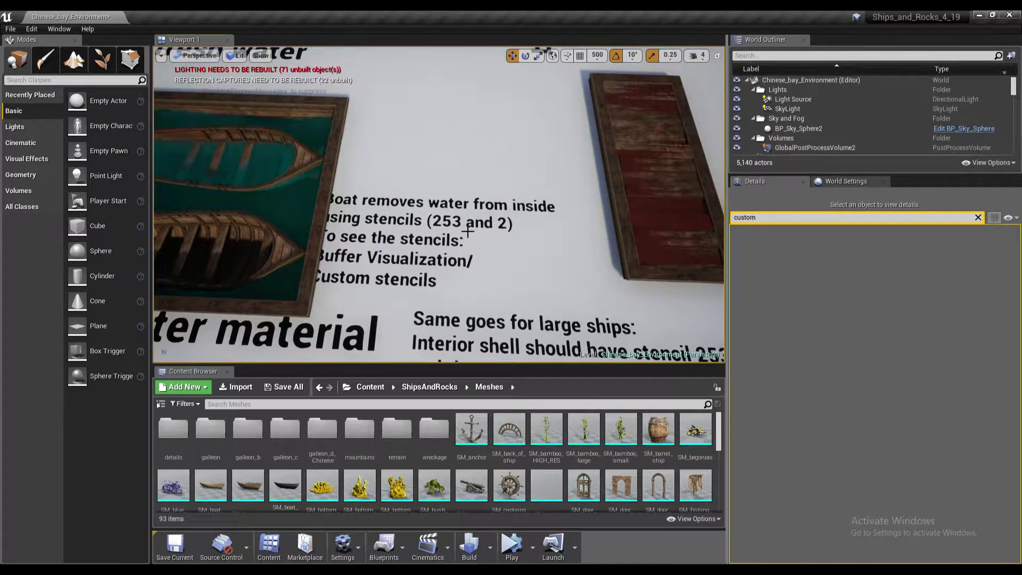
key(F11)
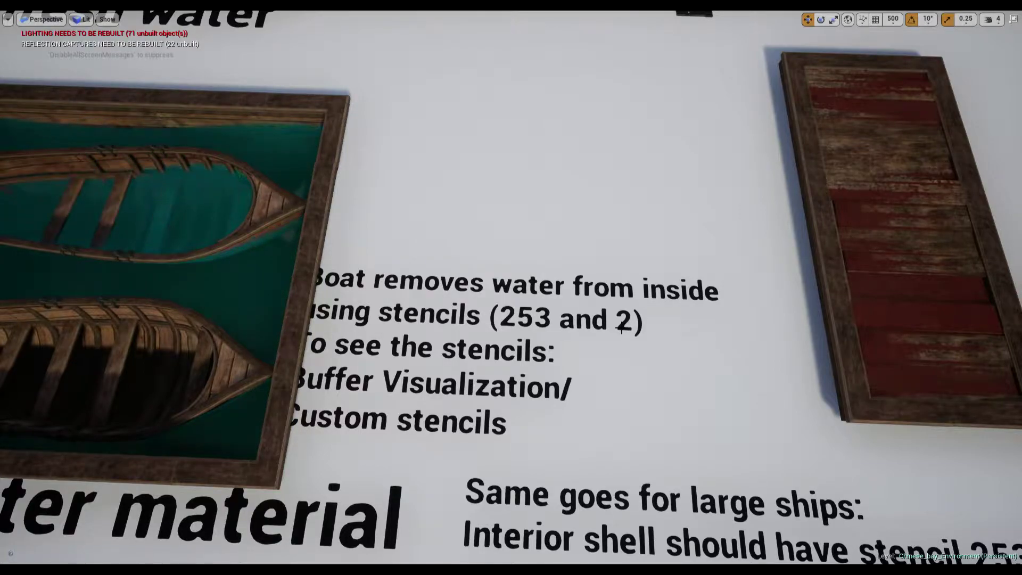
right_drag(323, 336, 197, 253)
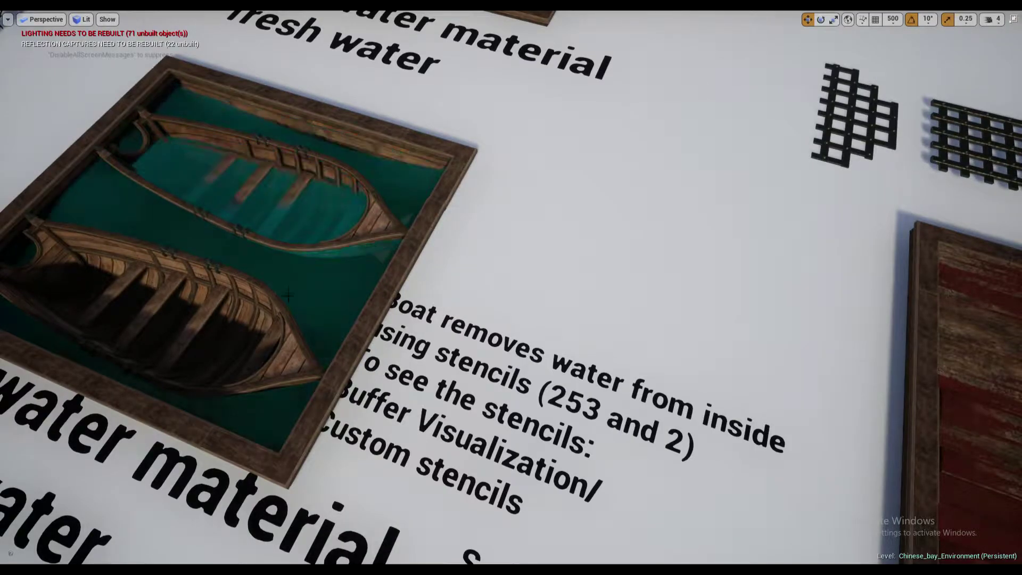
right_drag(302, 357, 397, 354)
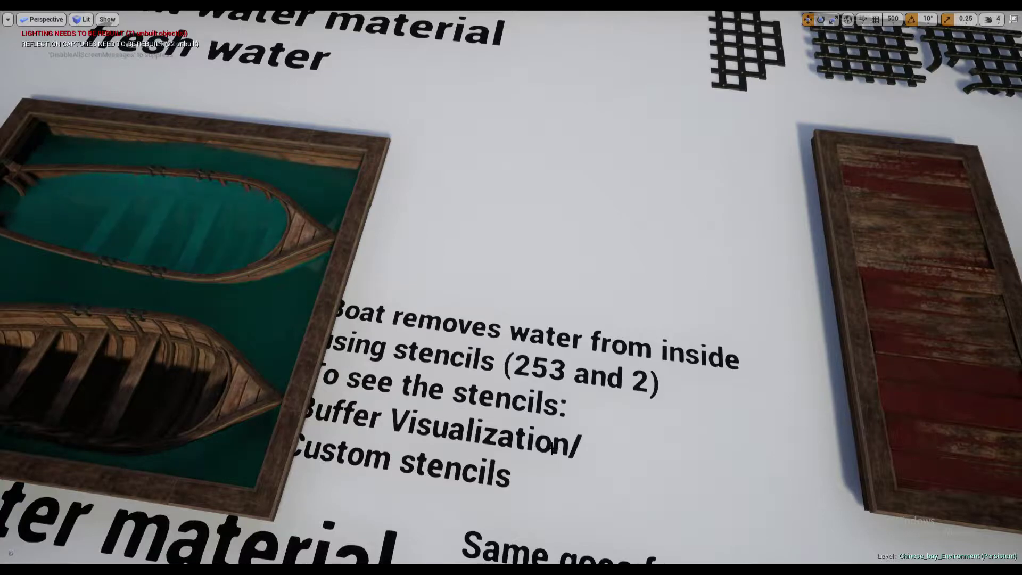
Step: Switch the viewport to the Custom Stencil buffer visualization and examine the stencil values on the meshes
click(83, 20)
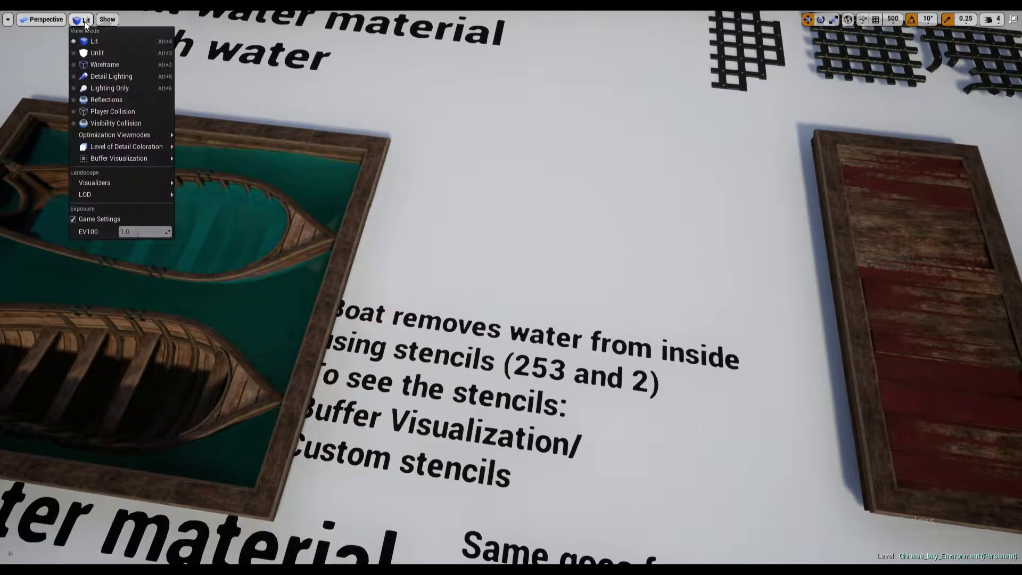
mouse_move(120, 161)
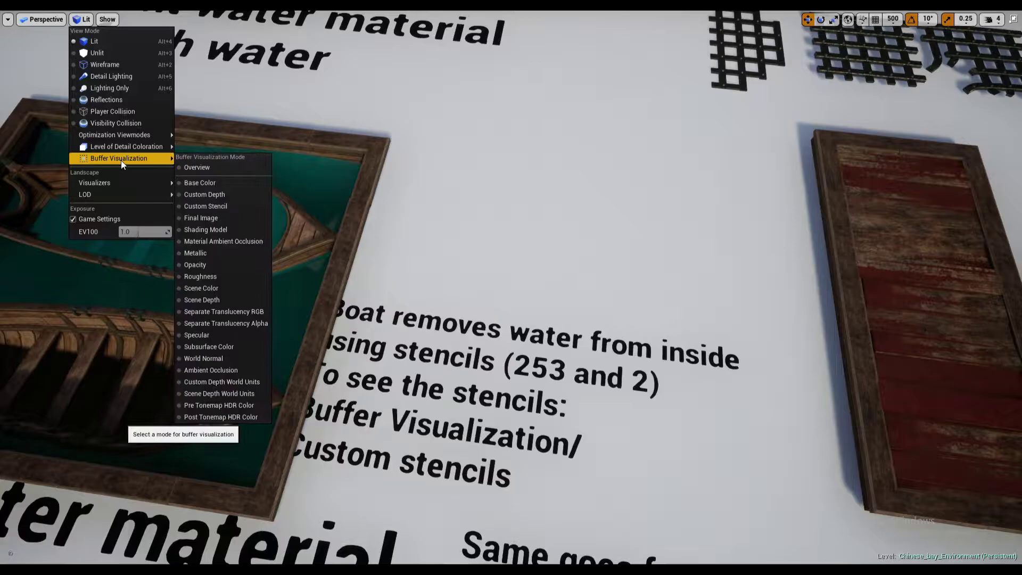
click(207, 216)
mouse_move(206, 209)
right_down()
mouse_move(164, 227)
mouse_move(112, 221)
mouse_move(197, 209)
right_up()
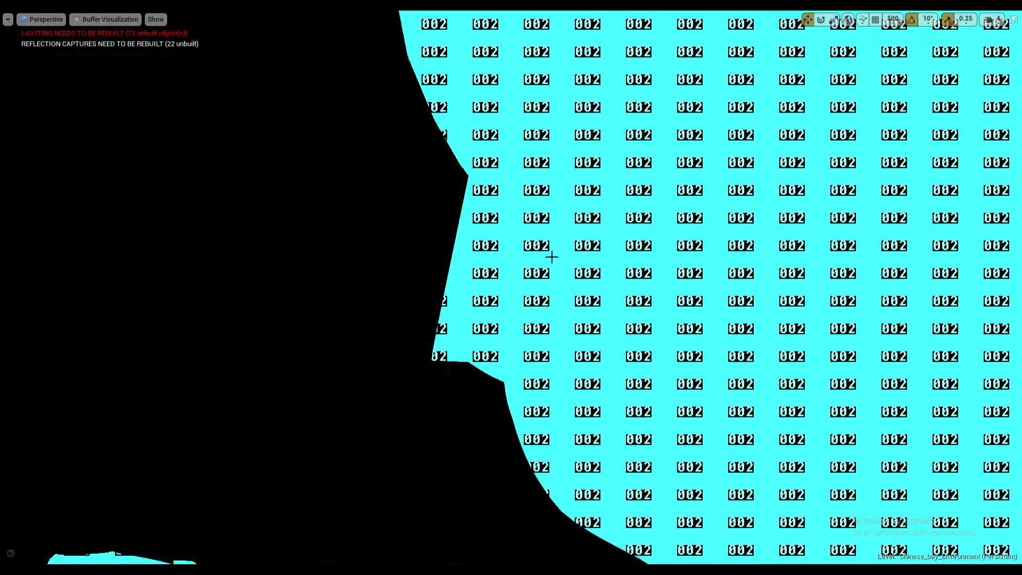
right_drag(494, 326, 426, 384)
right_drag(512, 311, 505, 311)
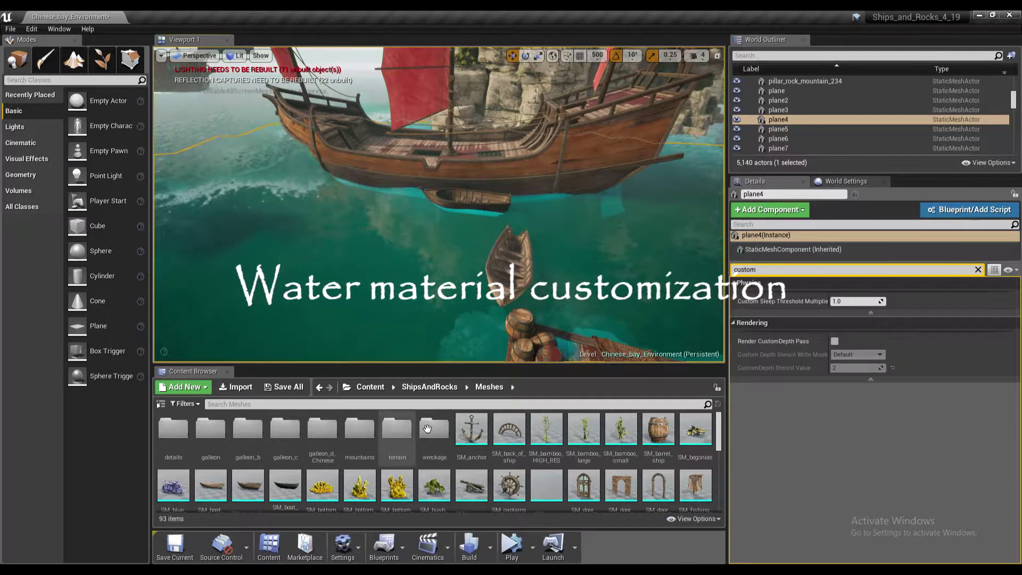
Step: Clear the property filter for plane4, locate its M_water_bay material among the project assets and open it for editing
click(978, 269)
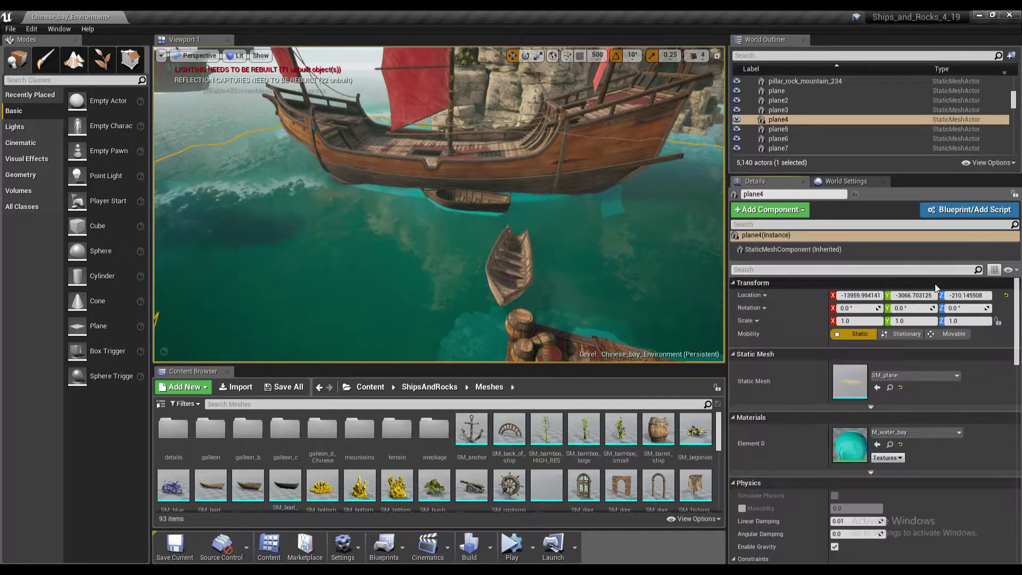
click(889, 444)
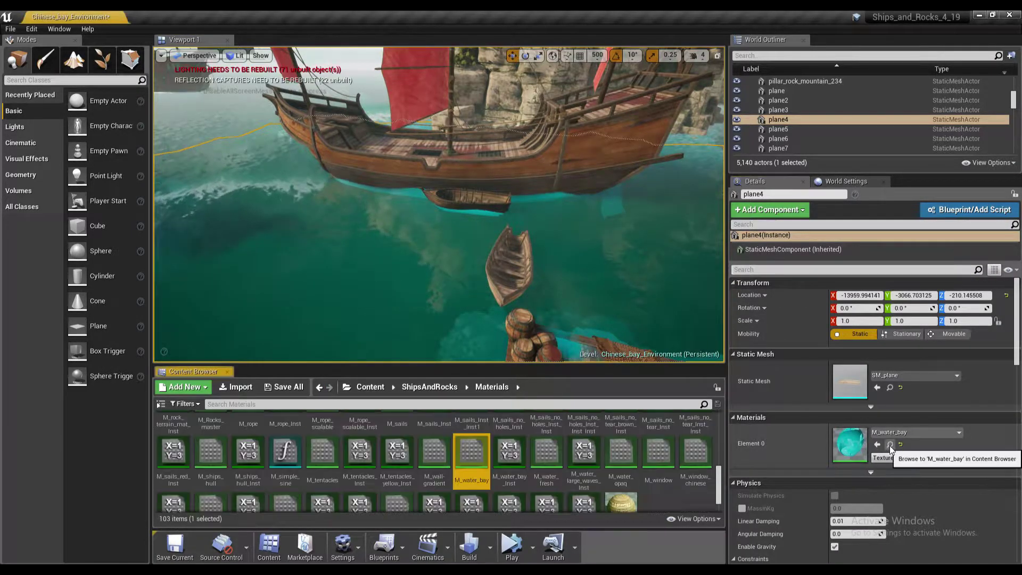
double_click(468, 466)
Step: Examine the M_water_bay node graph, including the Stencil Mask, GB removes waves, fake_DEPTH, normals and color+emissive groups
scroll(447, 367, down, 3)
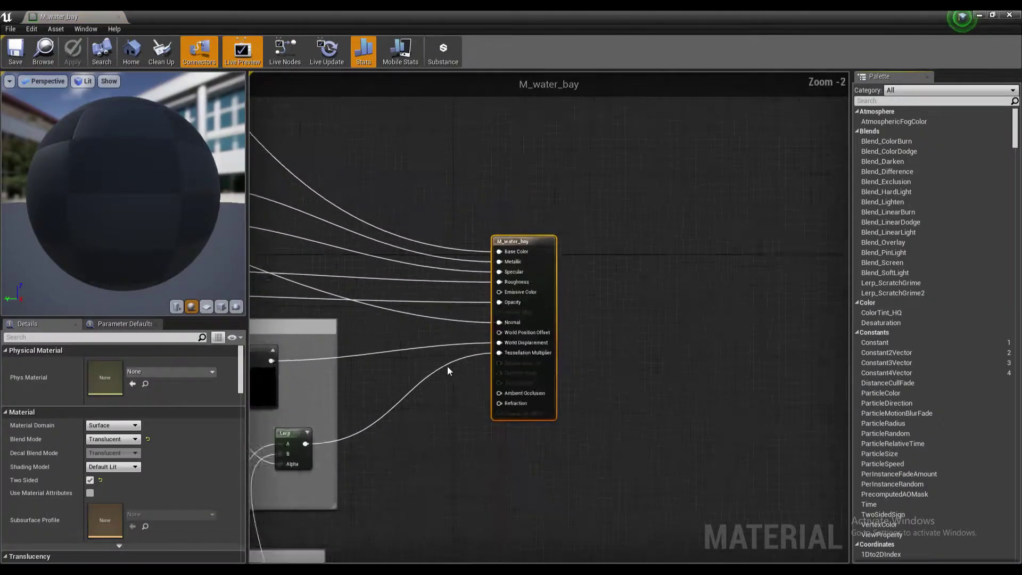
right_drag(421, 352, 614, 367)
scroll(596, 341, down, 1)
right_drag(529, 325, 663, 382)
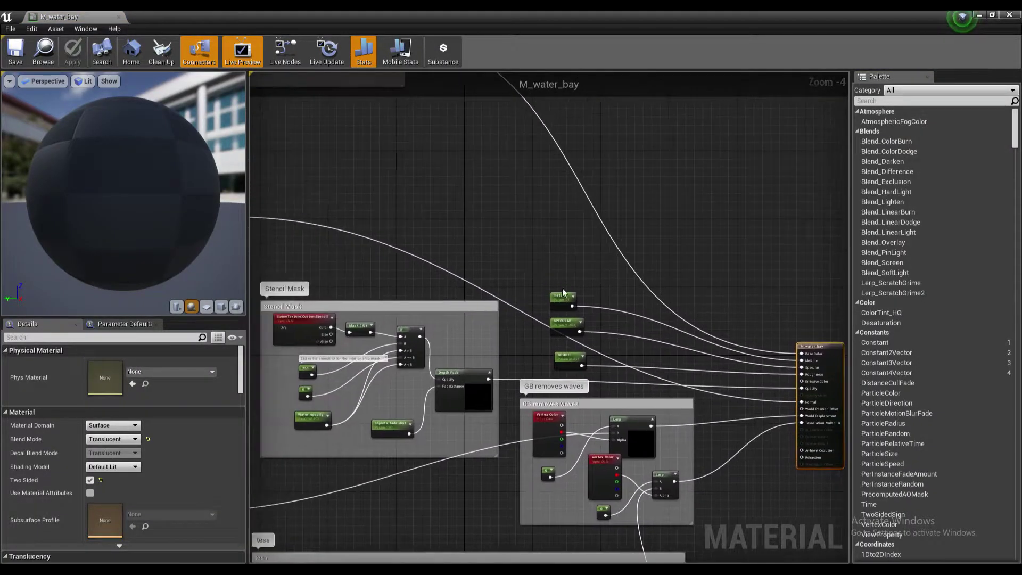
right_drag(495, 256, 612, 389)
scroll(627, 366, down, 2)
scroll(477, 321, up, 3)
right_drag(478, 321, 633, 375)
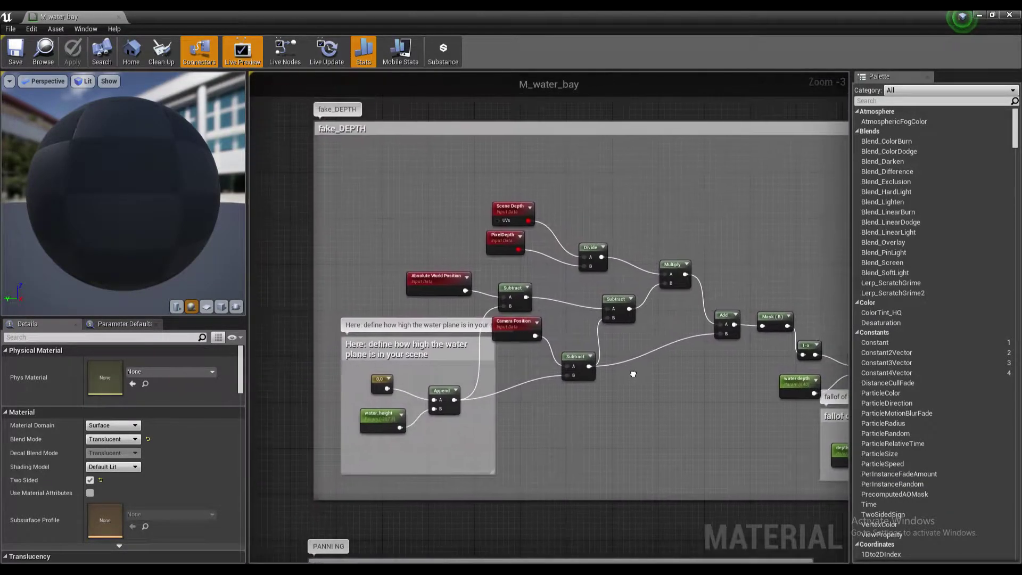
right_drag(484, 295, 415, 250)
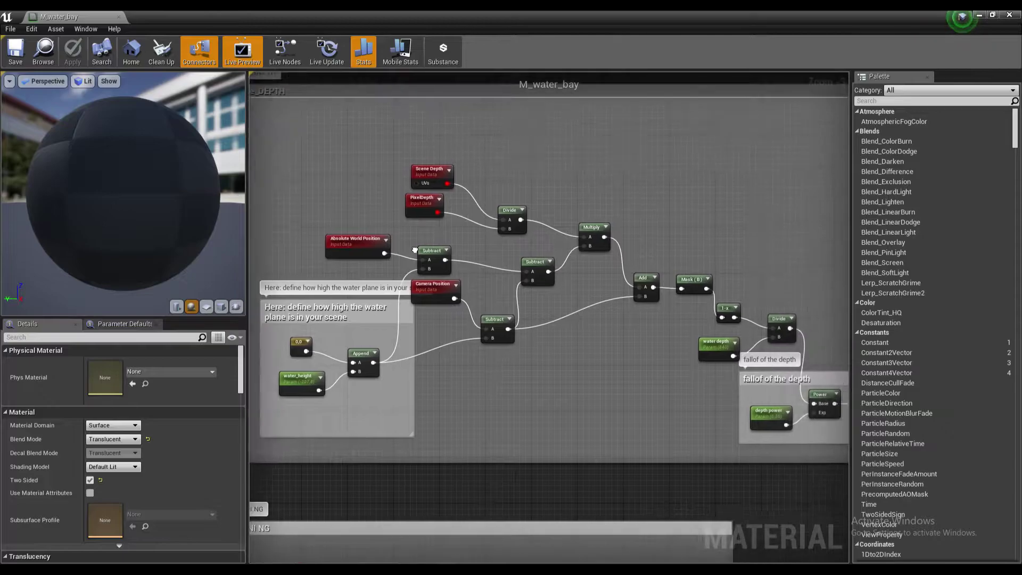
right_drag(614, 305, 475, 241)
scroll(475, 241, down, 2)
right_drag(654, 187, 528, 193)
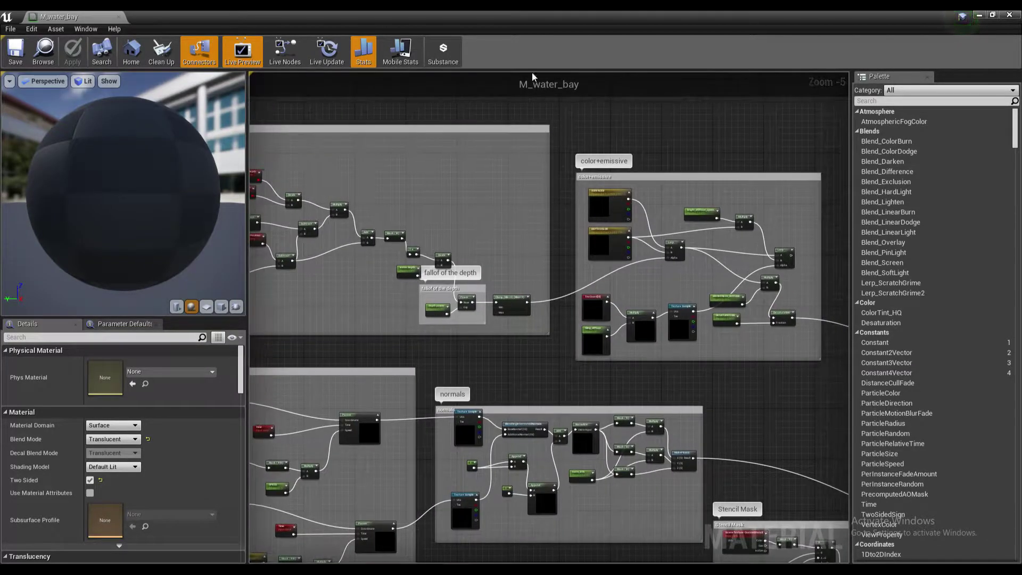
Step: Arrange the material editor beside the level editor and select the water_height parameter in the fake_DEPTH group
double_click(543, 15)
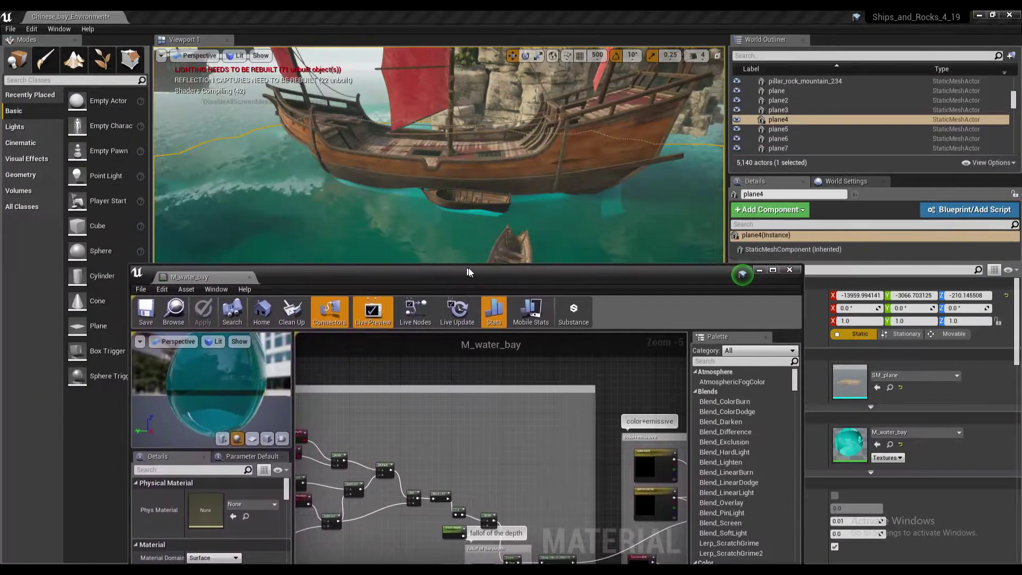
right_drag(375, 175, 375, 174)
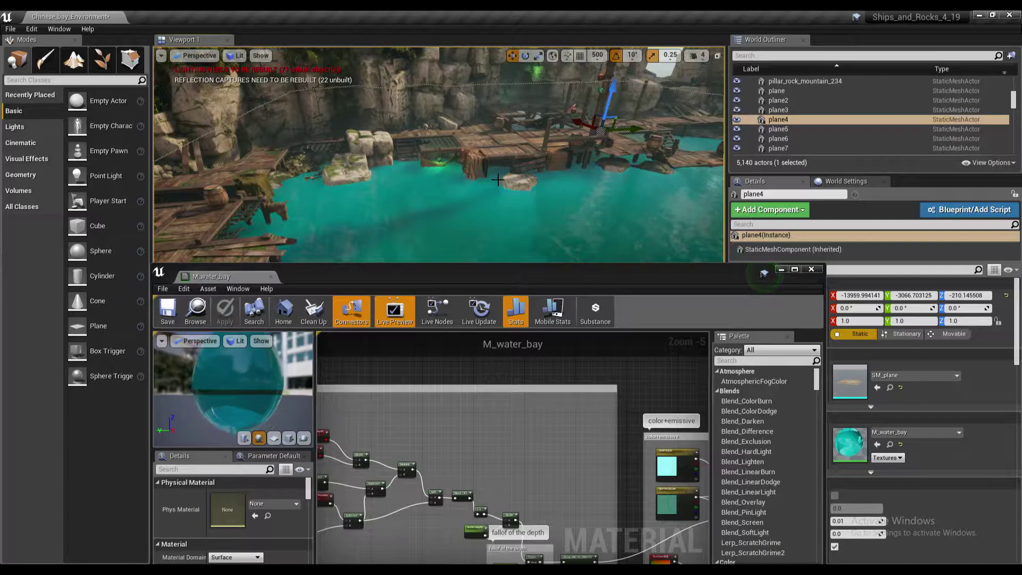
right_drag(516, 182, 517, 182)
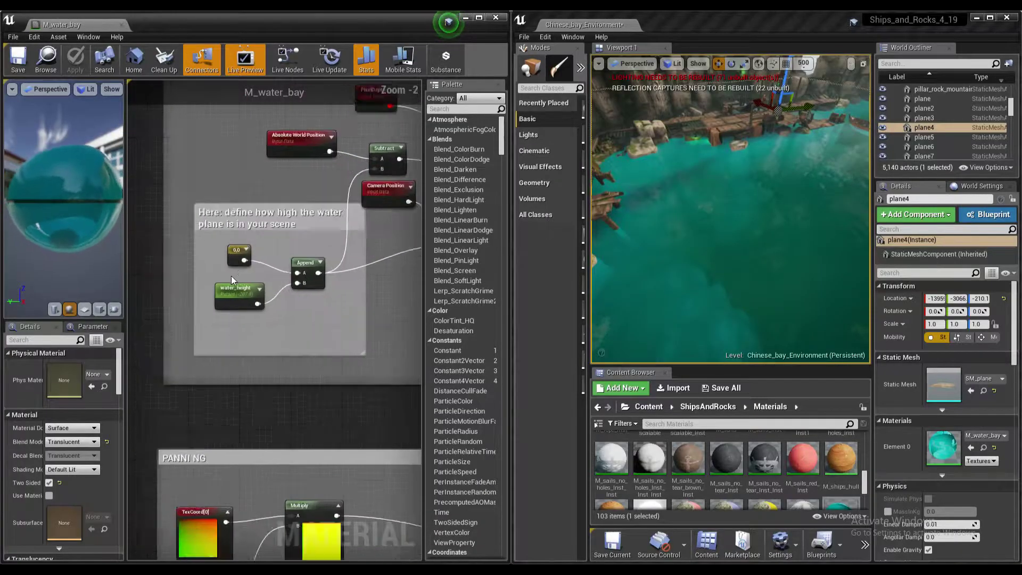
click(230, 303)
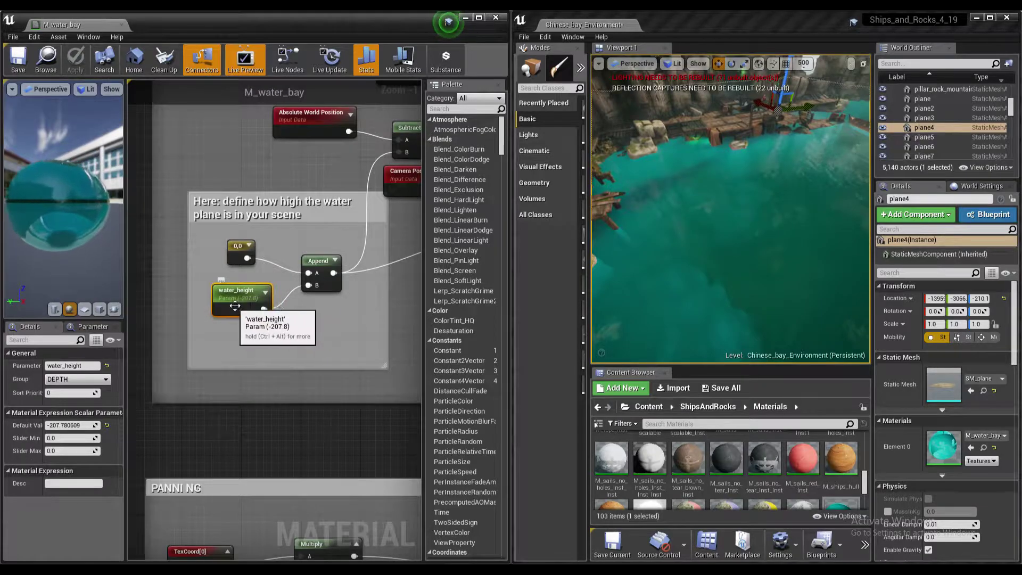
Step: Widen the level editor's details area and compare plane4's Z location with the material's water_height parameter
click(448, 22)
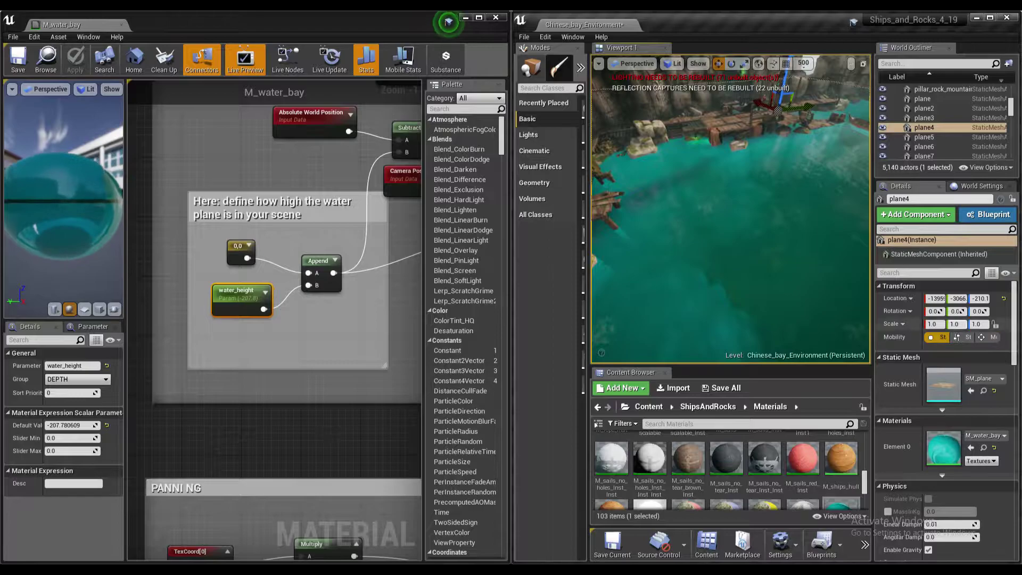
drag(873, 319, 802, 324)
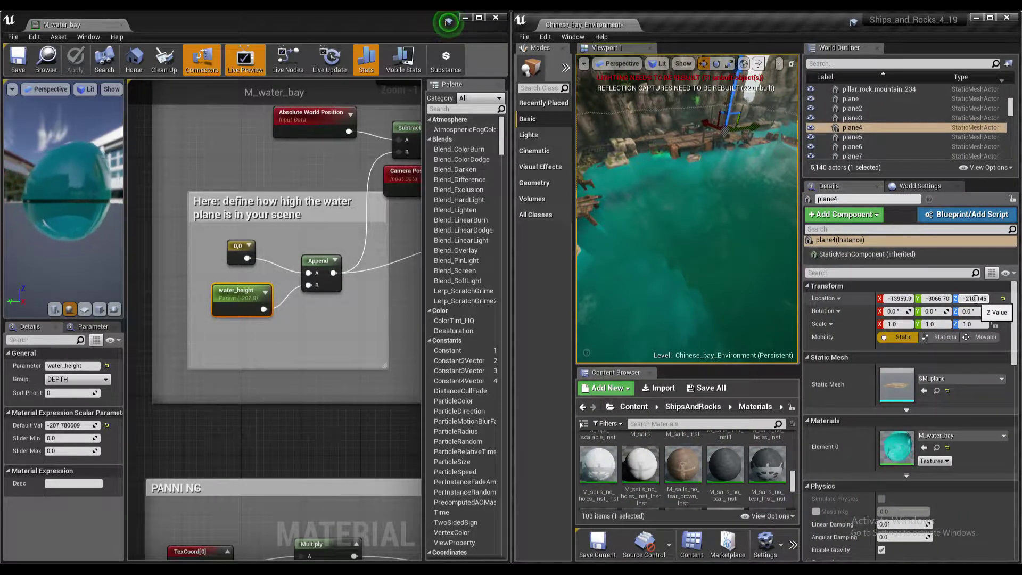
click(448, 22)
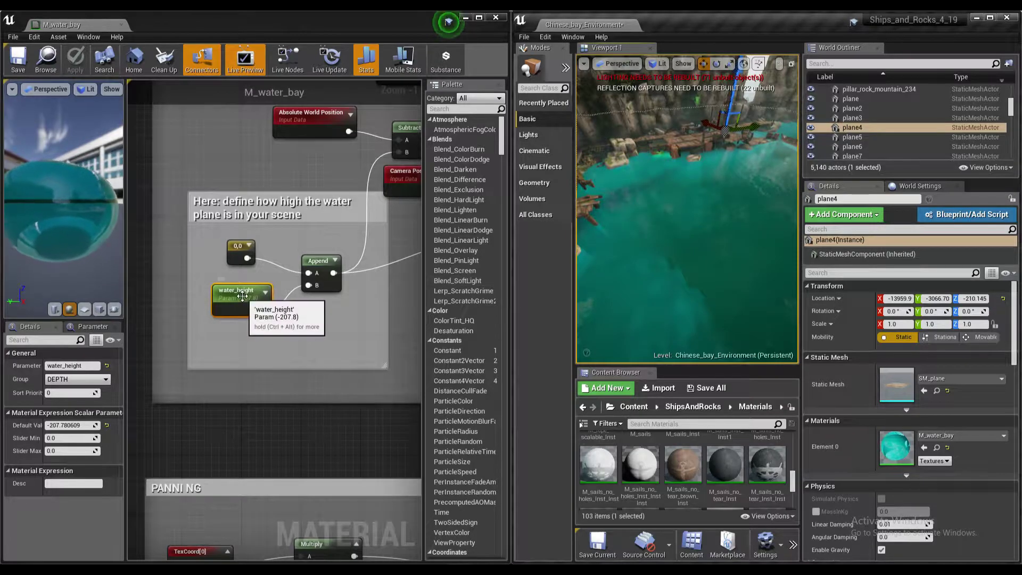
drag(238, 292, 238, 300)
scroll(244, 313, up, 1)
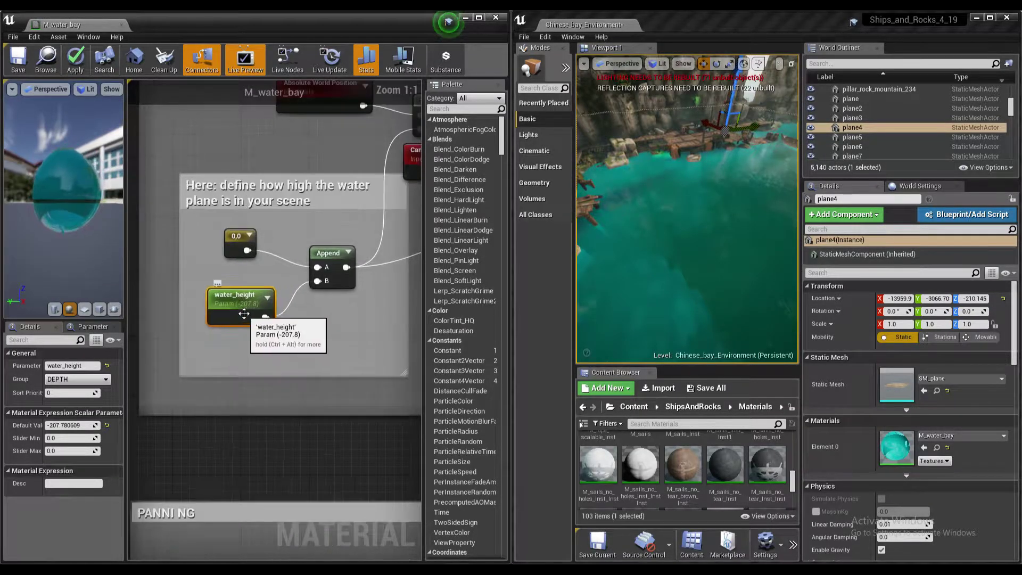
Step: Follow the fake_DEPTH nodes and inspect the water depth parameter and the depth power parameter that controls the depth falloff
right_drag(332, 319, 195, 358)
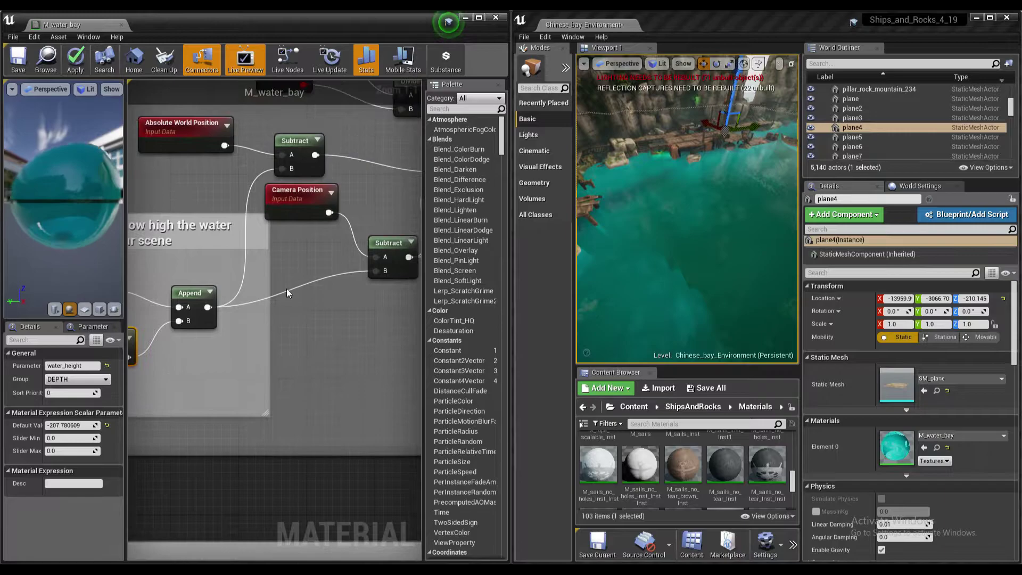
right_drag(289, 293, 155, 338)
right_drag(311, 271, 251, 289)
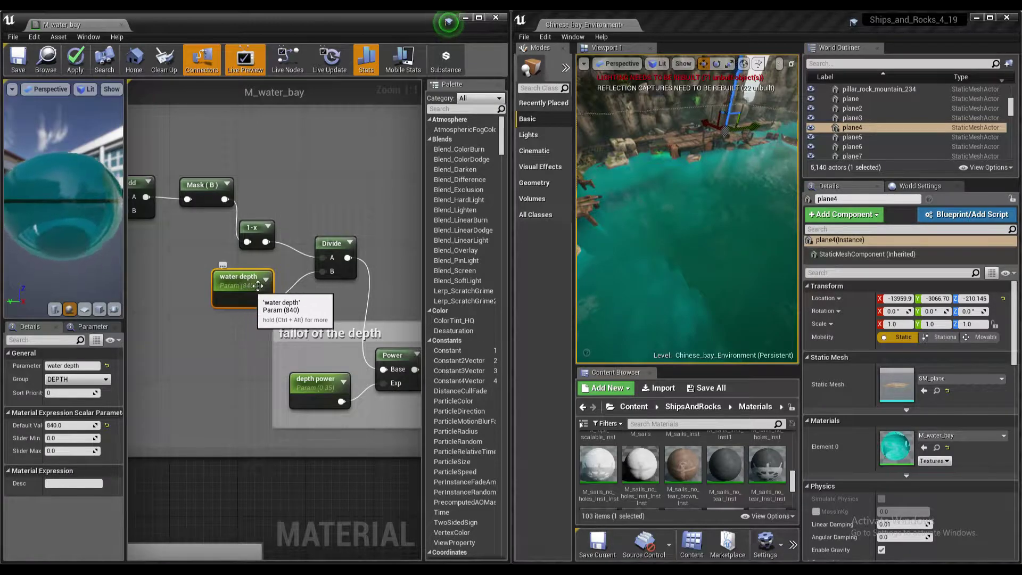
scroll(303, 291, down, 3)
right_drag(331, 316, 142, 258)
right_drag(292, 263, 169, 339)
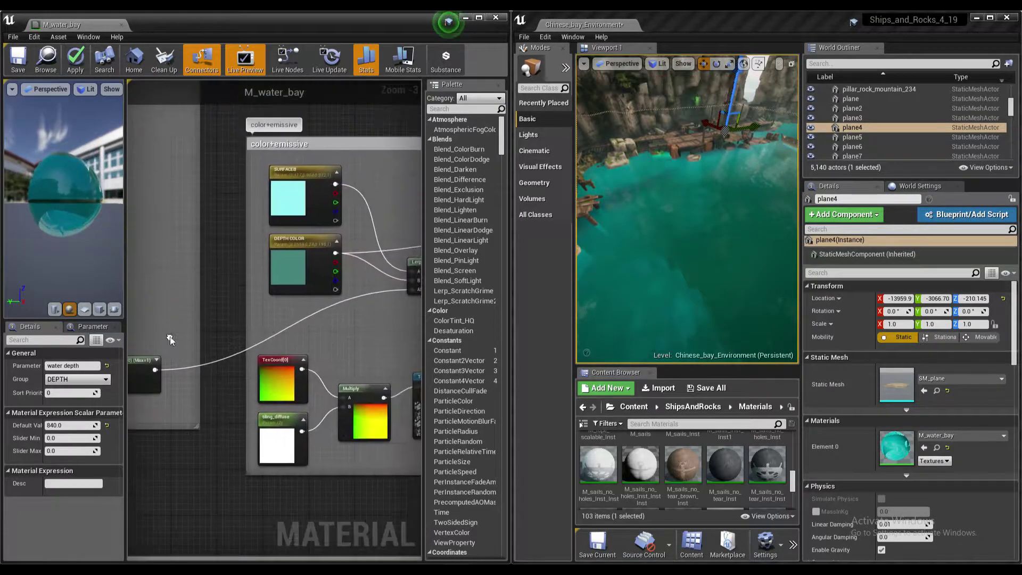
right_drag(208, 262, 351, 210)
scroll(299, 302, up, 2)
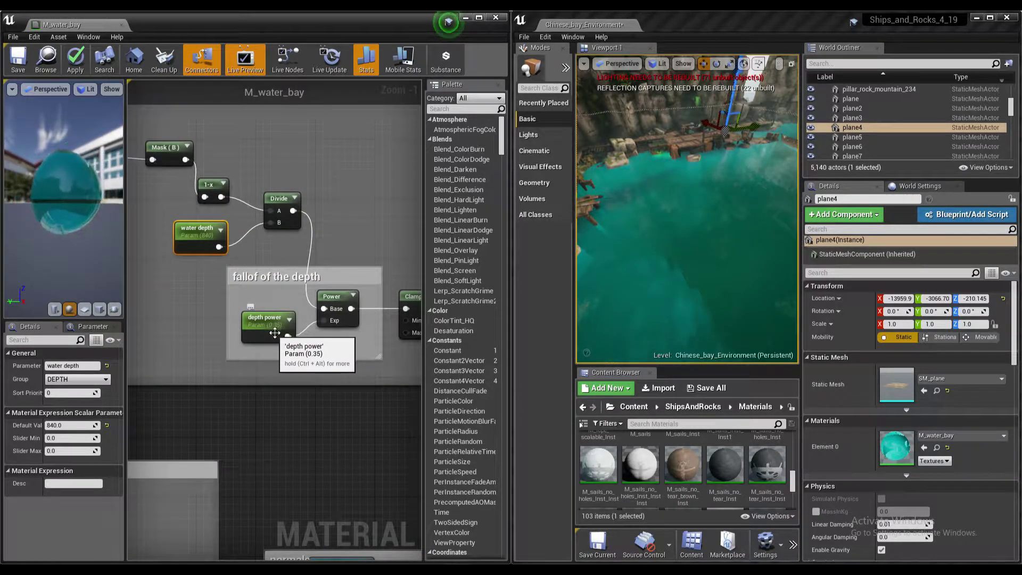
right_drag(333, 257, 249, 246)
scroll(248, 246, down, 3)
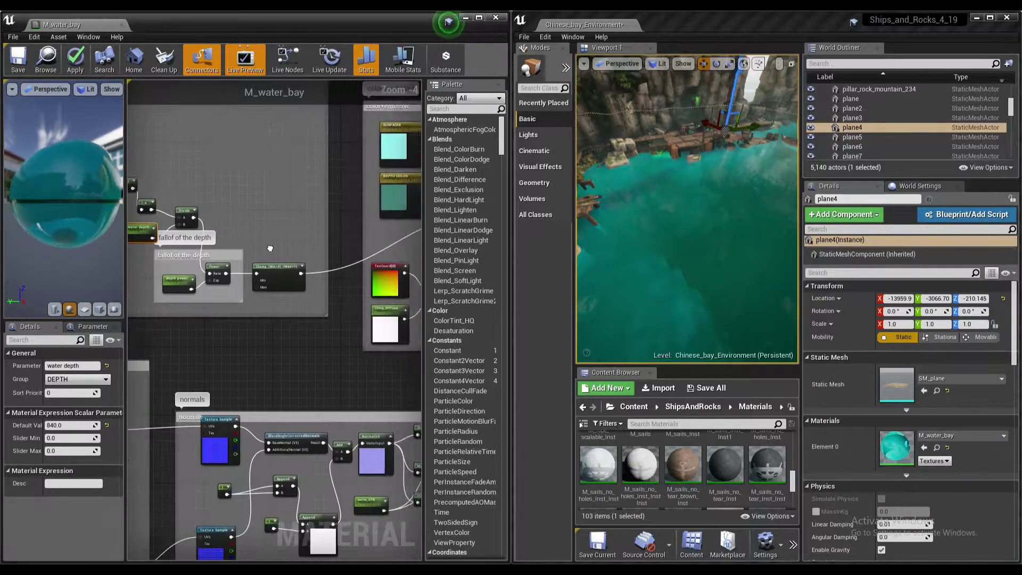
Step: Examine the surface and depth colors in the color+emissive group and select the BRIGHTNESS_DIFFUSE parameter
right_drag(390, 248, 243, 336)
scroll(223, 301, up, 2)
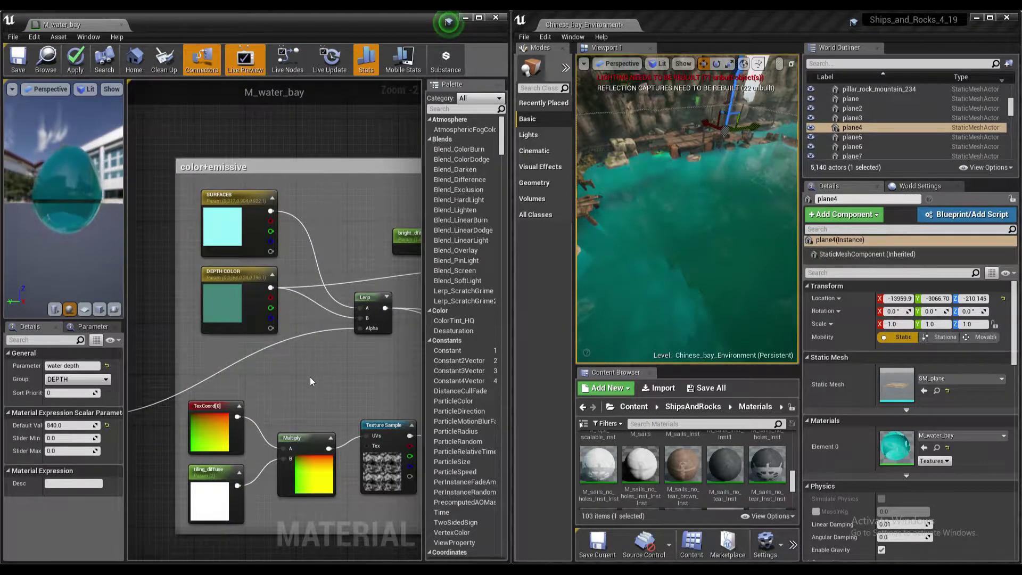
right_drag(311, 381, 207, 347)
right_drag(357, 291, 297, 321)
drag(260, 234, 247, 221)
right_drag(289, 321, 256, 271)
scroll(253, 277, down, 1)
right_drag(246, 311, 231, 215)
drag(270, 257, 250, 248)
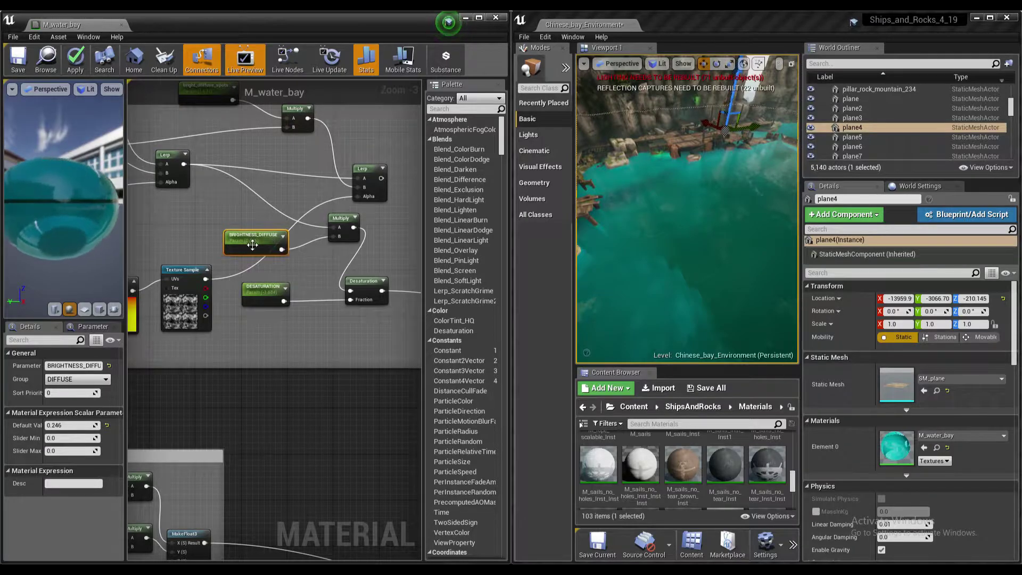
Step: Locate the normals group in the graph and view the bay's water surface at a low angle in the level viewport
scroll(286, 234, down, 3)
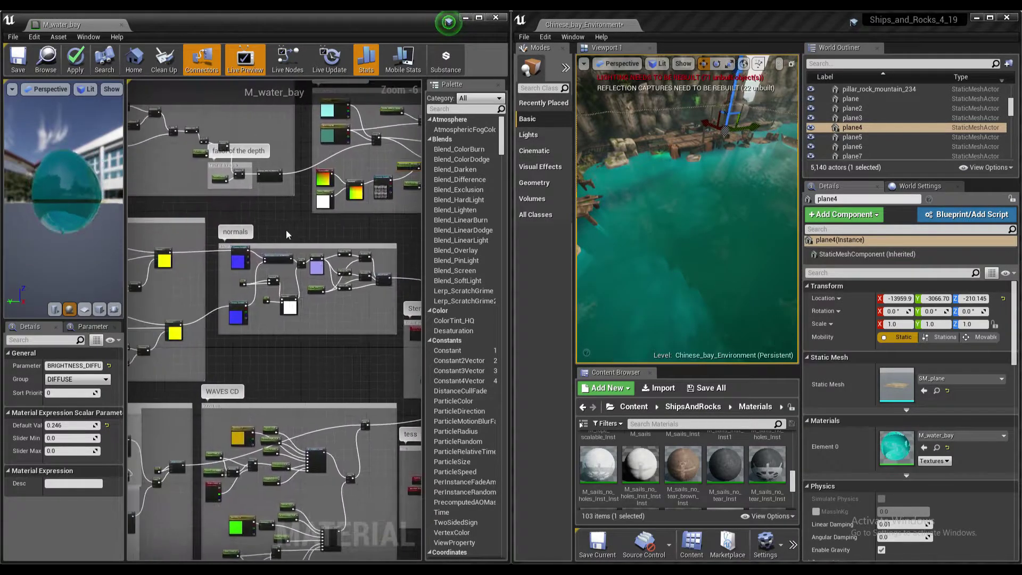
scroll(287, 235, up, 2)
right_drag(676, 176, 724, 154)
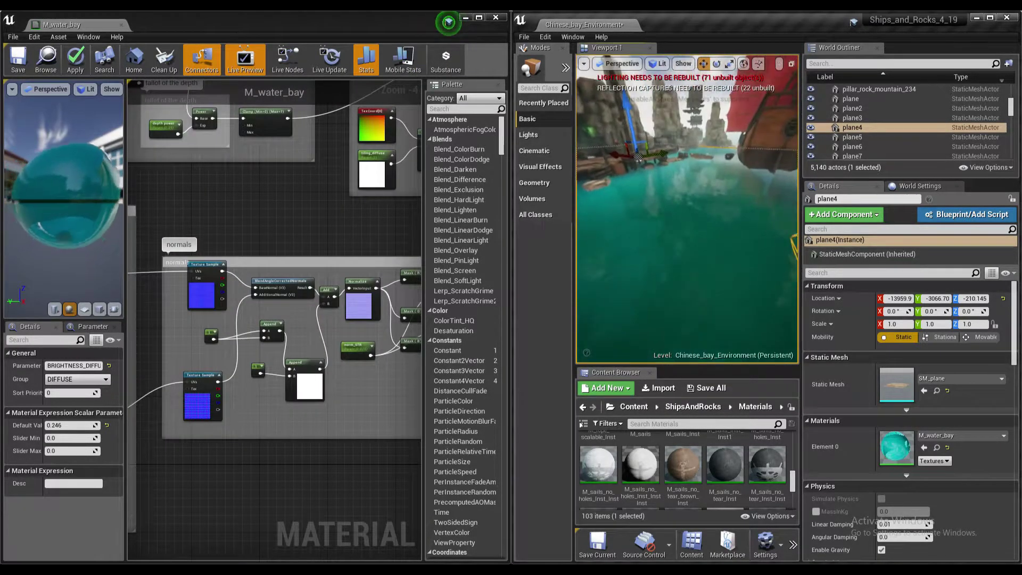
right_drag(637, 158, 668, 223)
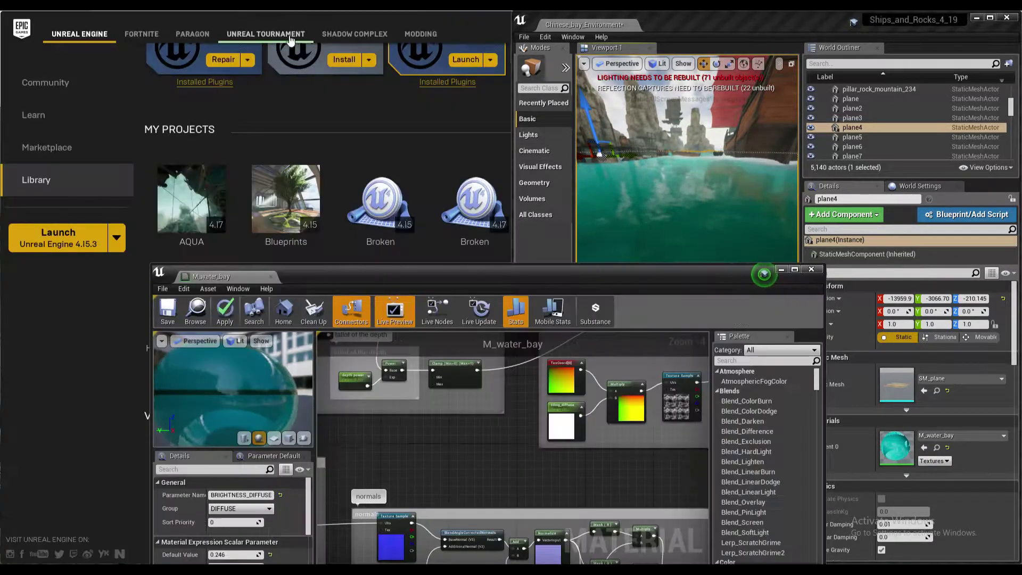
Step: Maximize the M_water_bay material editor and select the norm_STR parameter in the normals group
double_click(593, 276)
scroll(536, 294, up, 5)
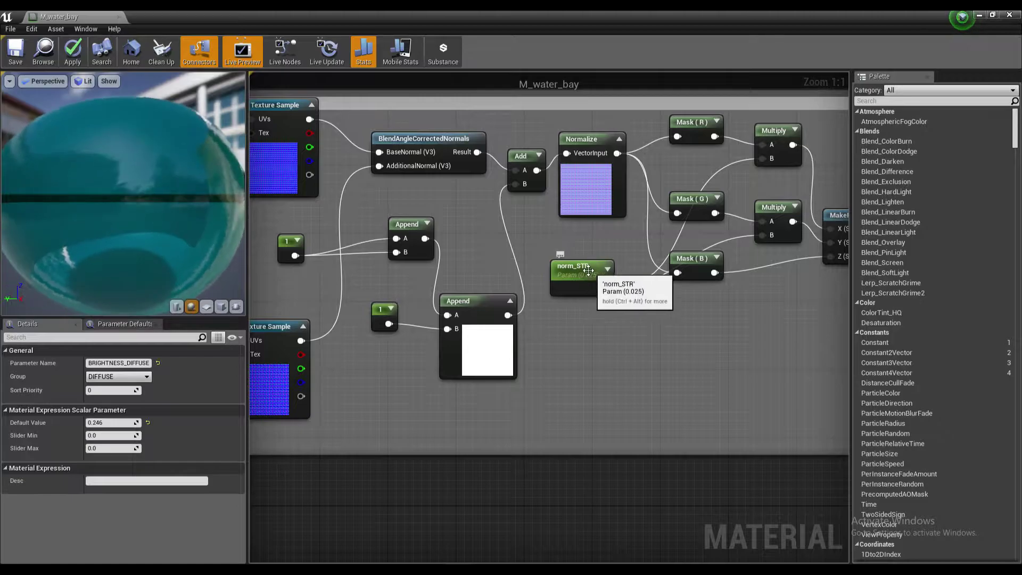
drag(590, 276, 589, 259)
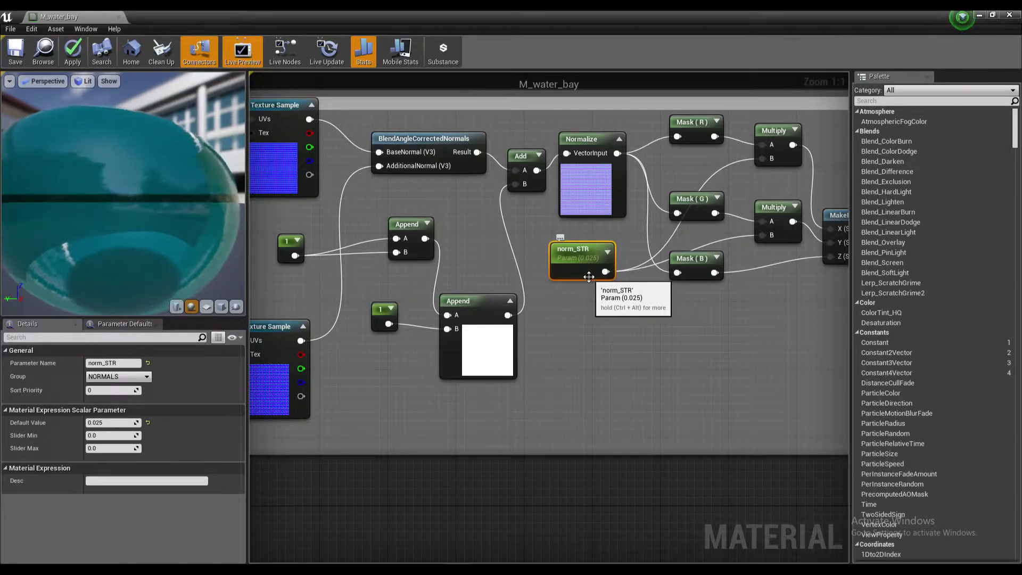
Step: Inspect the Stencil Mask group's 253 and 0 constants, plus its Water_opacity and objects-fade-dist parameters
scroll(583, 277, down, 6)
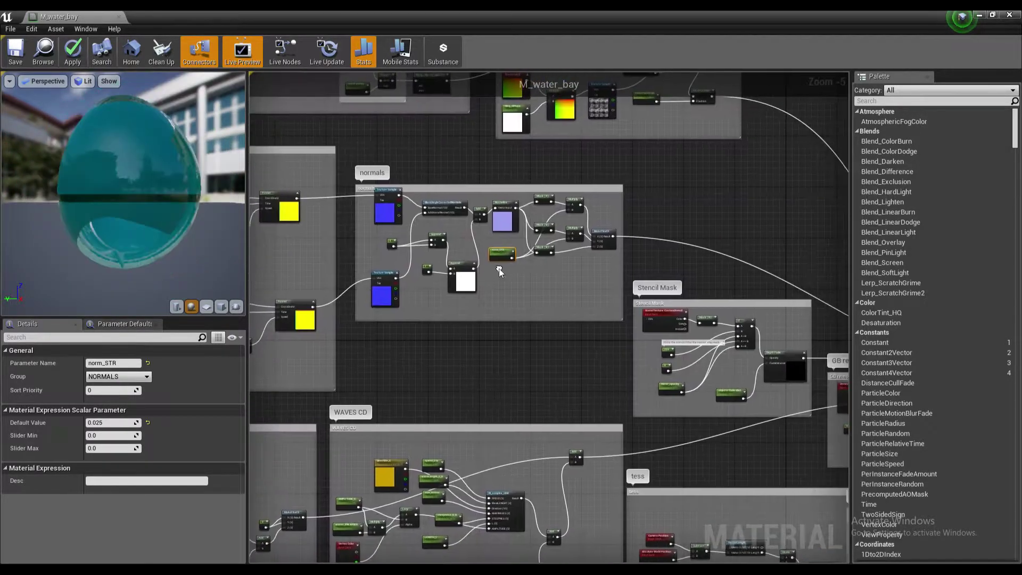
right_drag(579, 290, 436, 222)
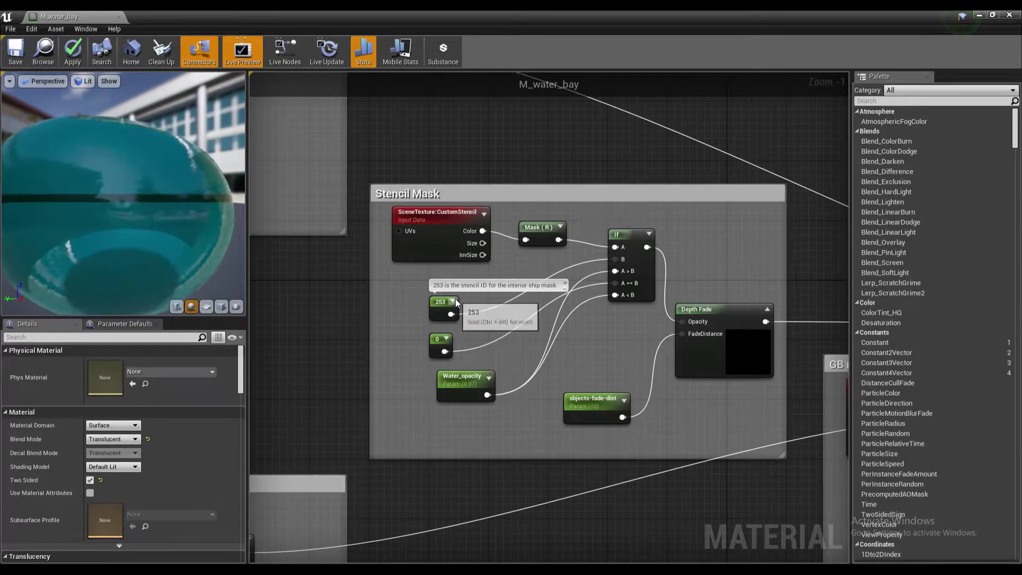
drag(445, 307, 438, 308)
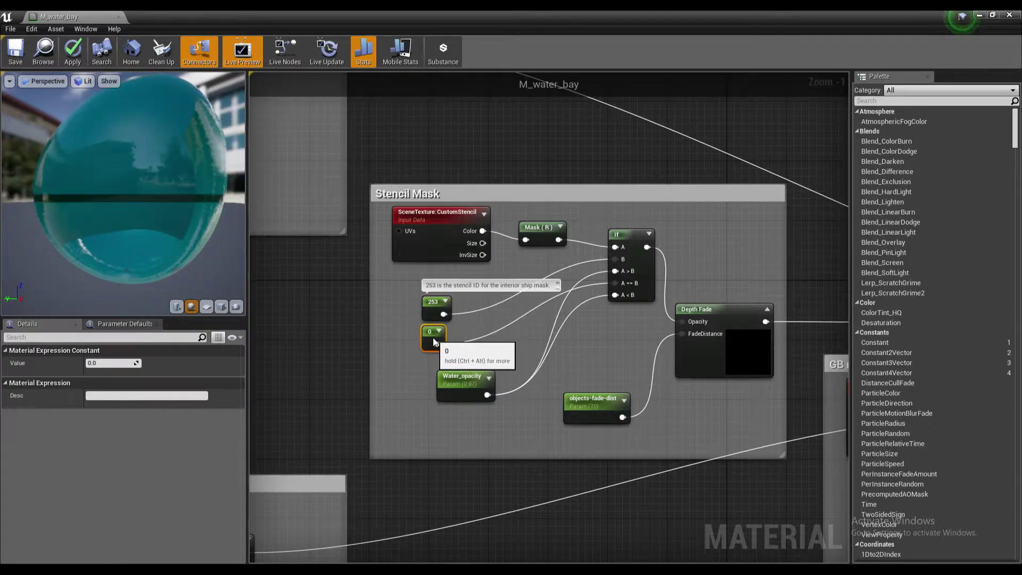
mouse_move(432, 312)
mouse_down()
mouse_move(443, 292)
mouse_move(433, 299)
mouse_up()
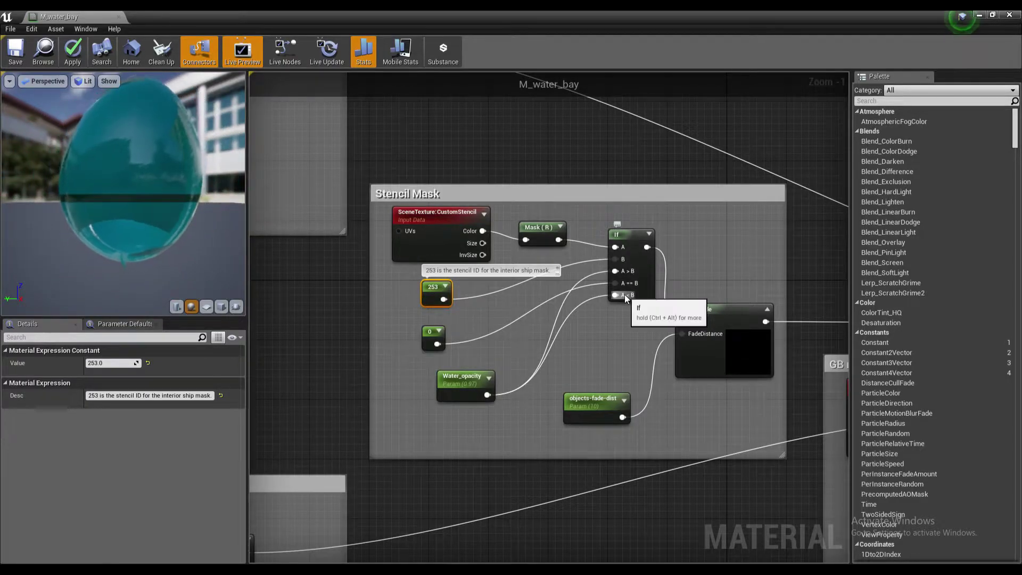
click(465, 383)
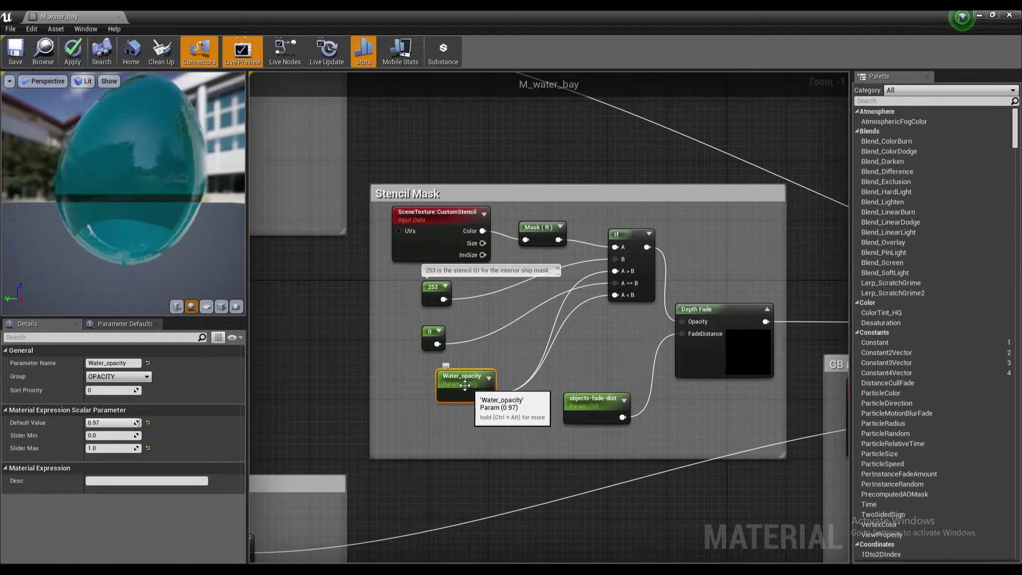
click(602, 402)
Step: Locate the WAVES AB group and inspect the AMPLITUDE_A and AMPLITUDE_B parameters of waves A and B
scroll(721, 421, down, 3)
right_drag(721, 421, 601, 230)
scroll(602, 231, down, 2)
right_drag(545, 271, 718, 254)
right_drag(521, 234, 662, 254)
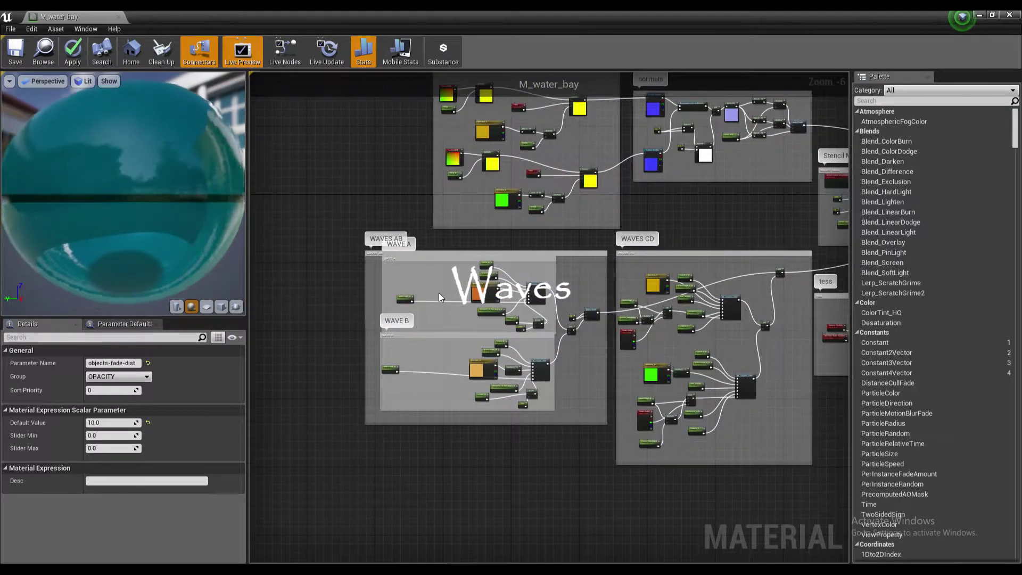
scroll(442, 294, up, 3)
click(343, 307)
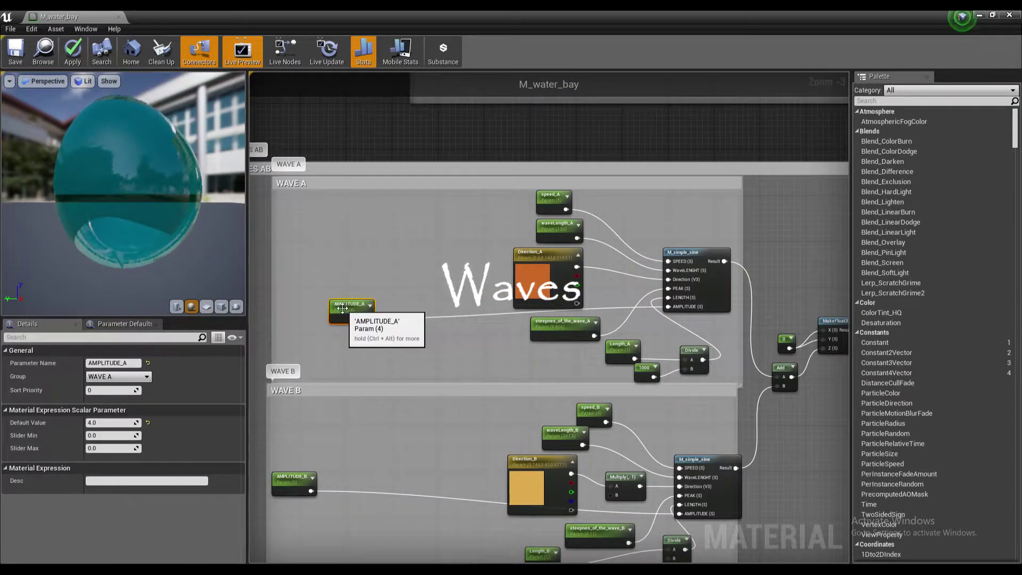
right_drag(445, 281, 447, 254)
right_drag(373, 276, 408, 221)
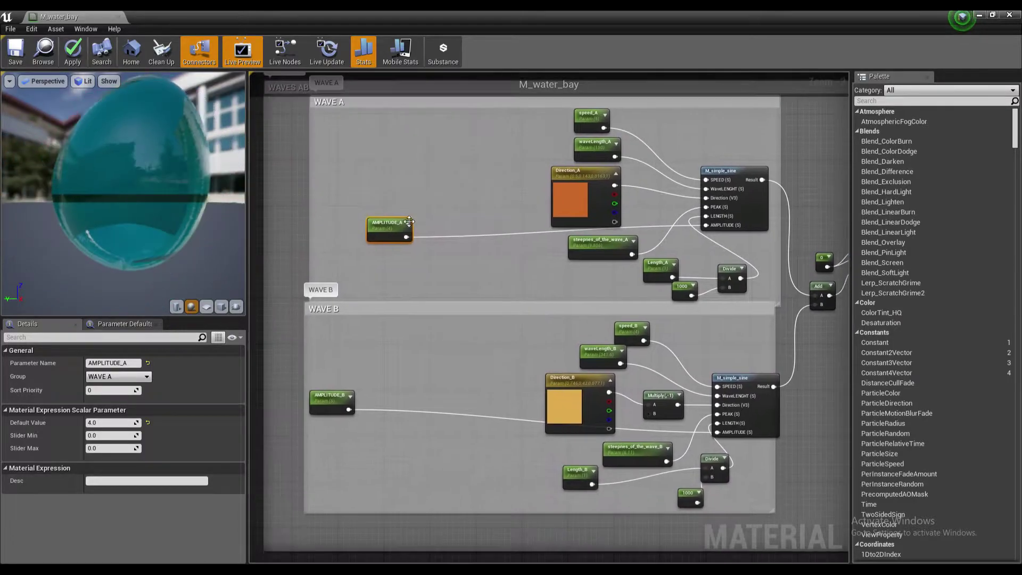
right_drag(372, 327, 391, 296)
drag(346, 365, 371, 365)
Step: Examine the complex-sine inputs in the WAVES CD group and select the upper steepness_C_D parameter
scroll(398, 337, down, 2)
right_drag(527, 329, 355, 327)
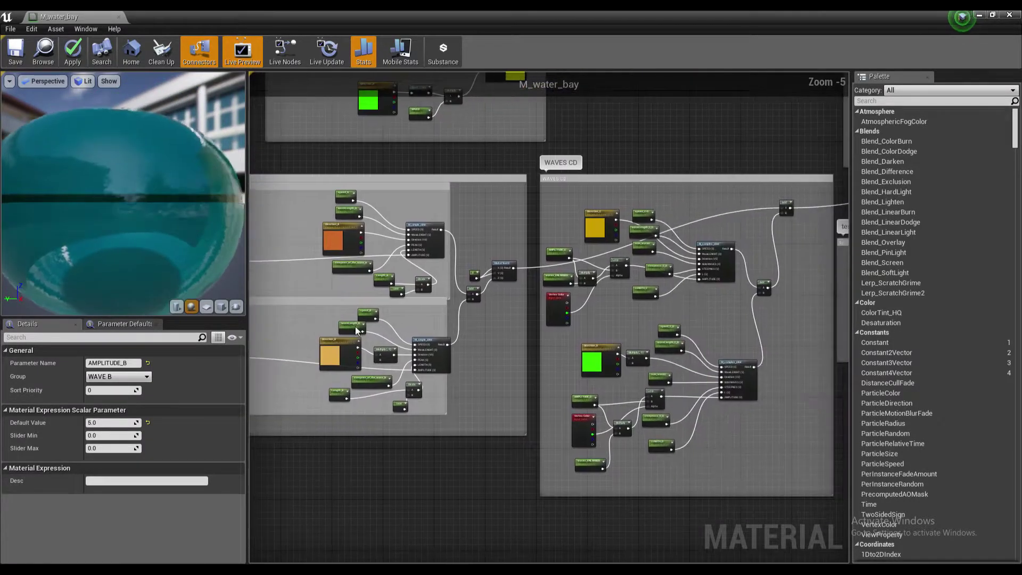
scroll(532, 291, up, 2)
right_drag(601, 235, 625, 201)
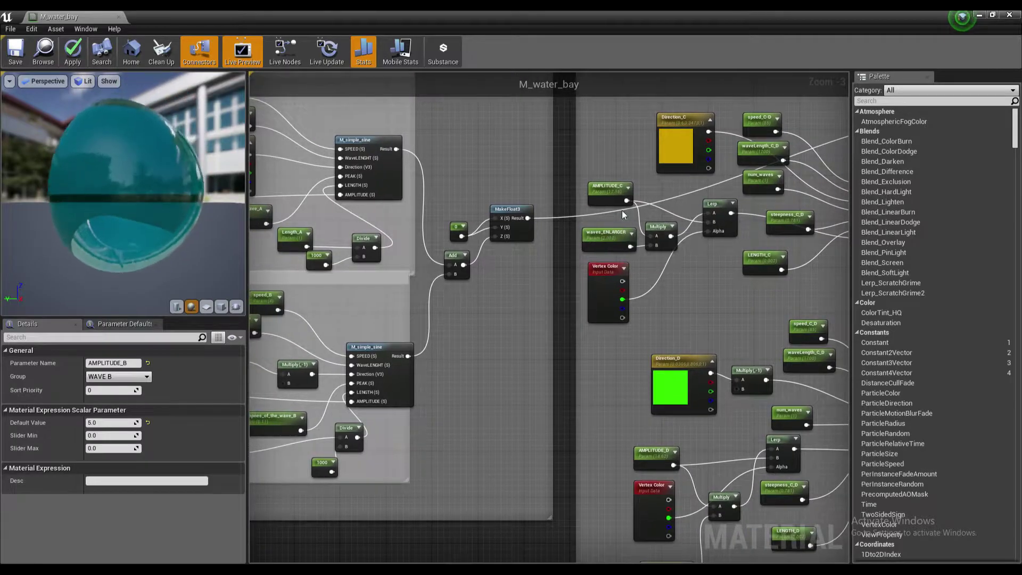
scroll(669, 294, down, 2)
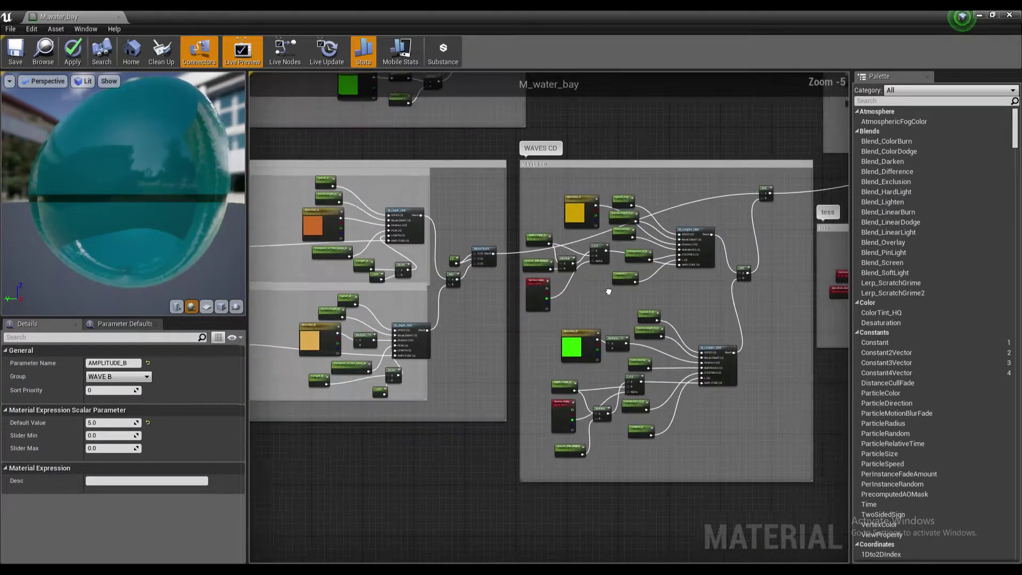
scroll(607, 288, up, 3)
click(563, 298)
drag(563, 298, 561, 292)
right_drag(558, 310, 544, 365)
mouse_move(576, 307)
mouse_down()
mouse_move(564, 313)
mouse_move(562, 305)
mouse_up()
right_drag(562, 305, 501, 156)
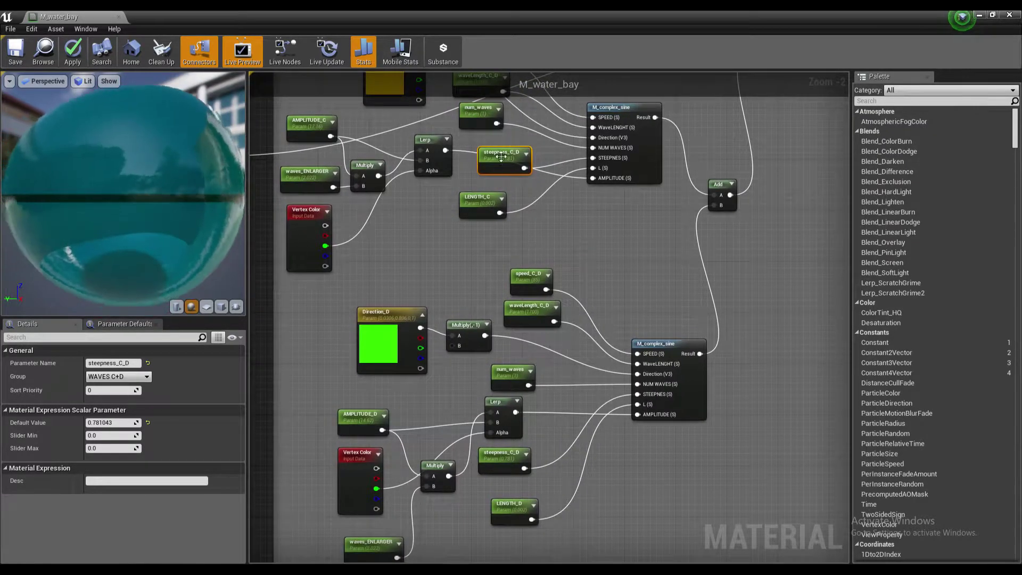
Step: Examine how the Vertex Color node and waves_ENLARGER feed the amplitude blend in the WAVES CD group
scroll(503, 312, down, 2)
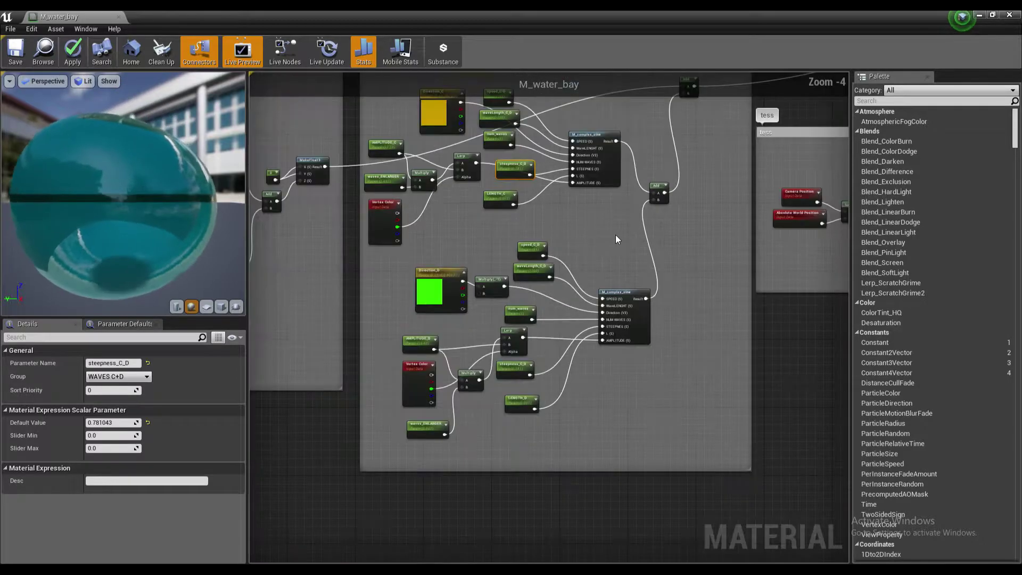
scroll(503, 311, up, 1)
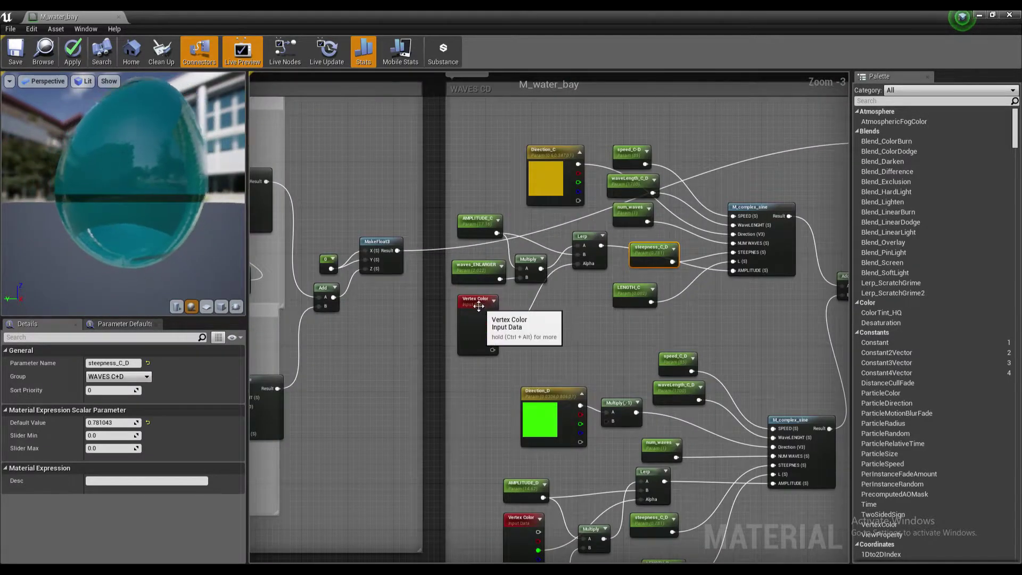
right_drag(478, 309, 470, 334)
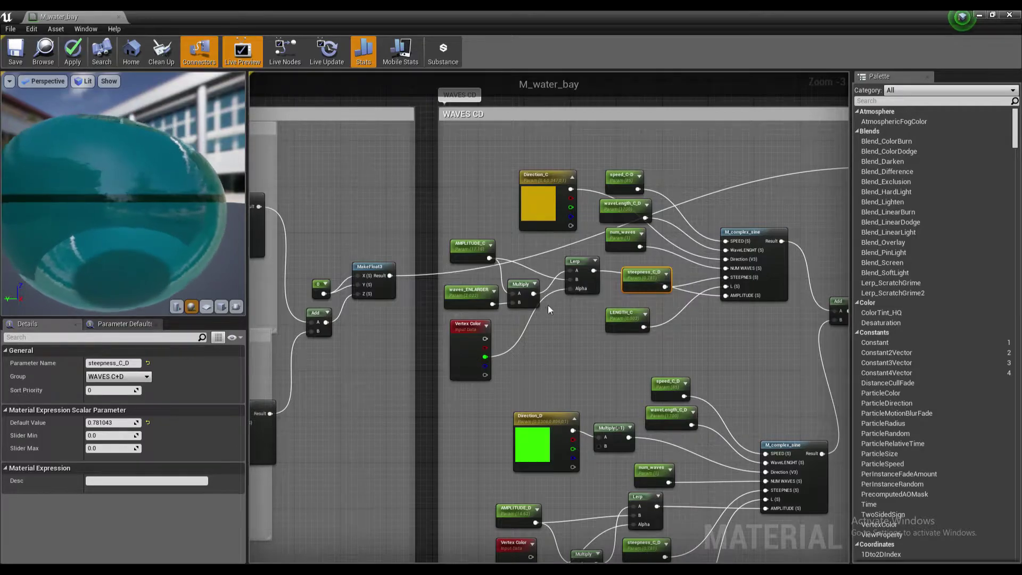
Step: Inspect the Vertex Color and Lerp nodes in the GB removes waves group, briefly uncovering the level editor behind the material window
scroll(547, 305, down, 4)
scroll(555, 236, up, 5)
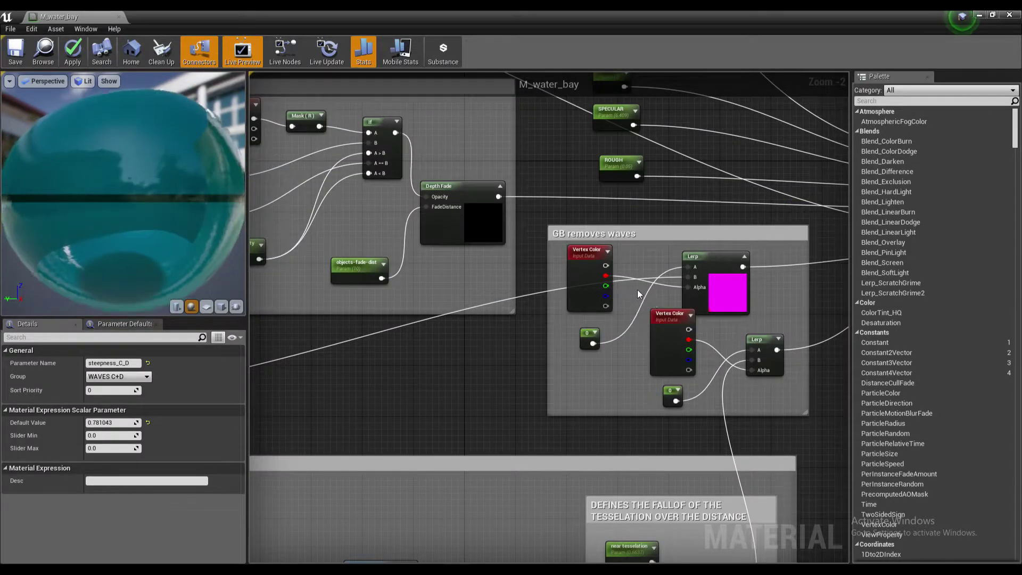
right_drag(697, 279, 605, 255)
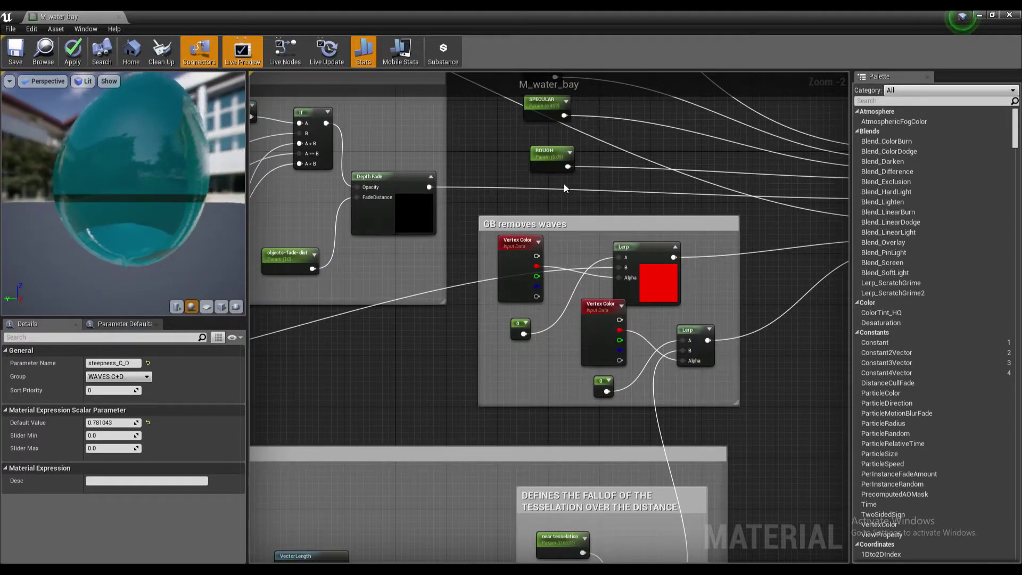
drag(538, 16, 483, 321)
drag(605, 328, 624, 12)
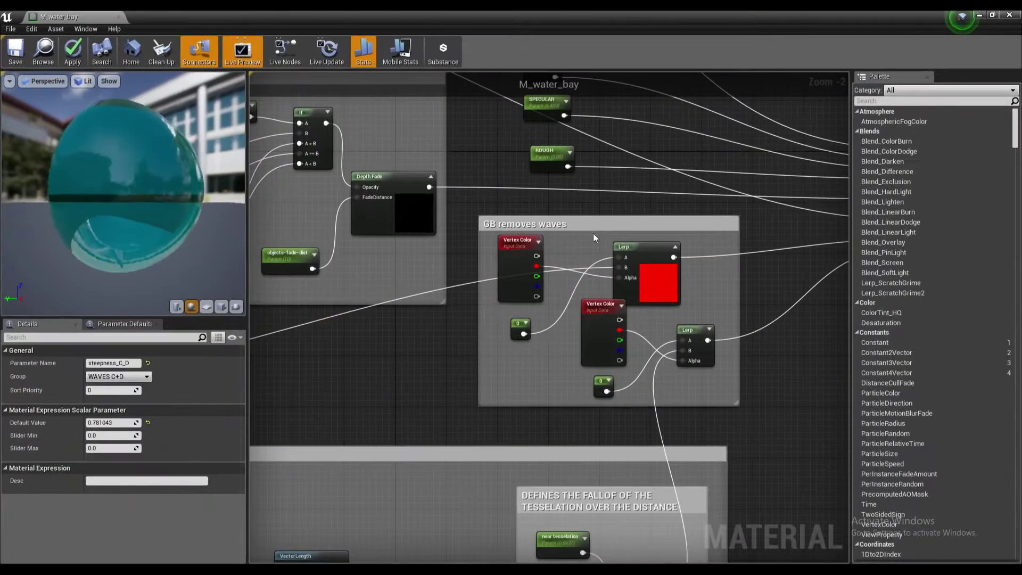
Step: Examine the tess group, including the TESSELATION distance, near tesselation and far tesselation parameters
scroll(567, 260, down, 3)
right_drag(470, 365, 503, 241)
scroll(532, 249, up, 2)
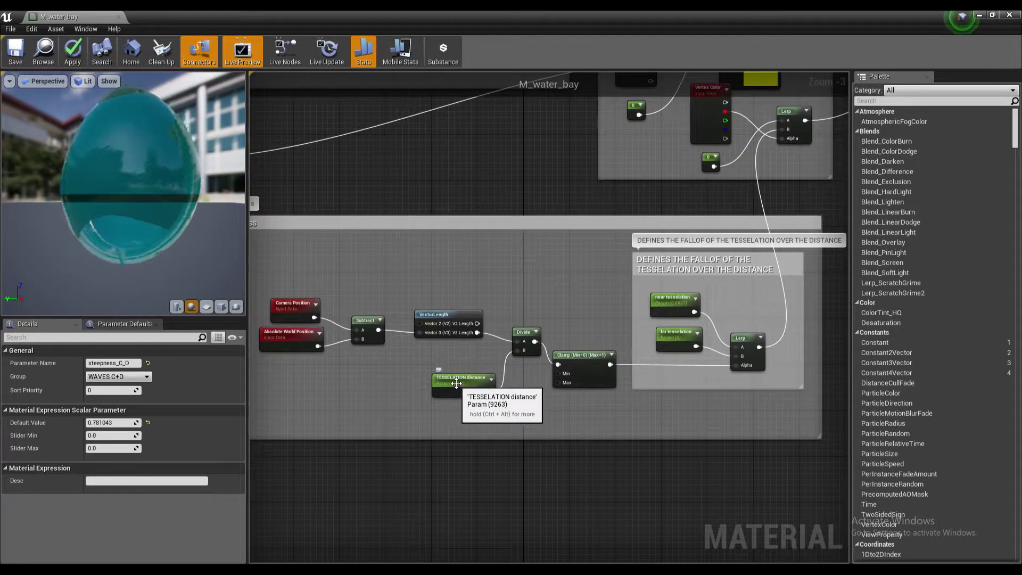
Step: Select the TESSELATION distance parameter node and shift it slightly away from the Divide node in the tess group
drag(468, 382, 451, 380)
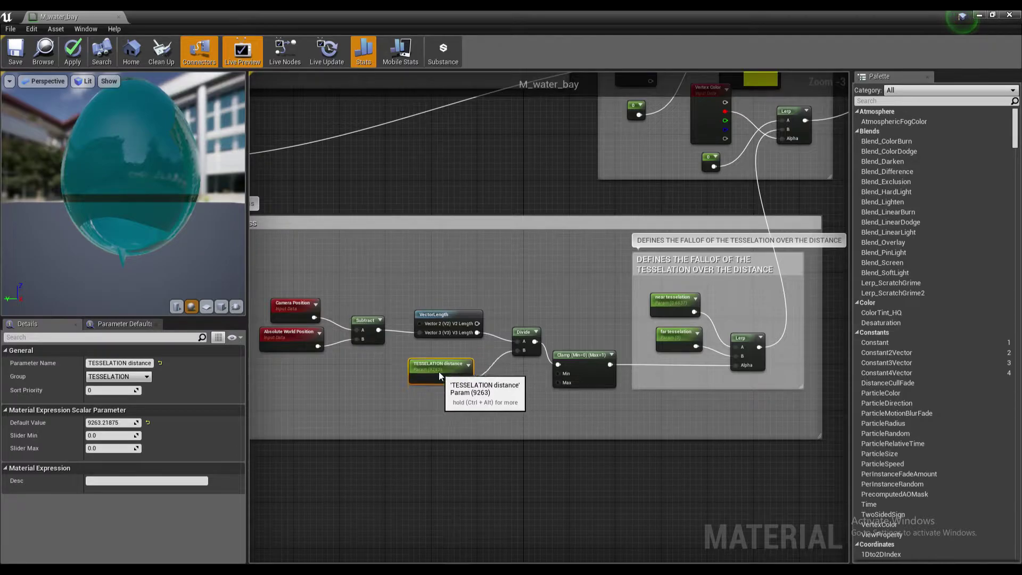
scroll(443, 379, up, 3)
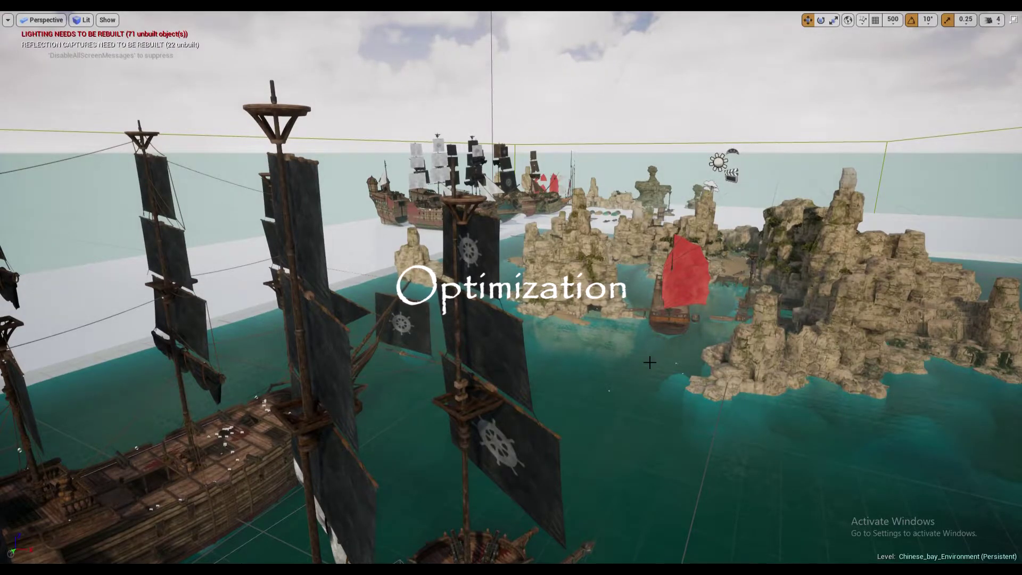
Step: Select the black galleon sail with the ship's wheel emblem in the level and open its SM_sails skeletal mesh
right_drag(652, 359, 616, 403)
key(w)
key(w)
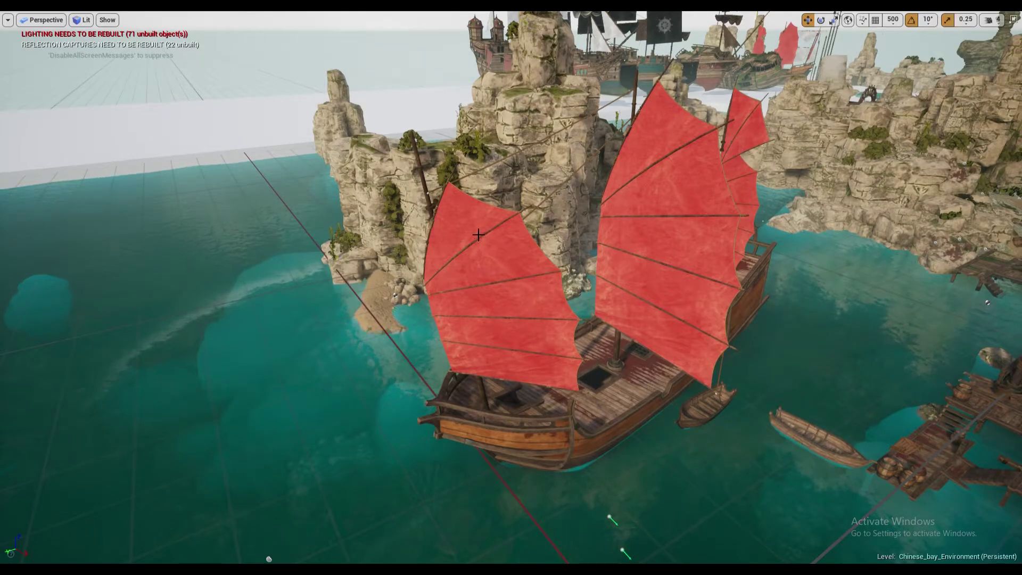
right_drag(548, 262, 537, 232)
key(w)
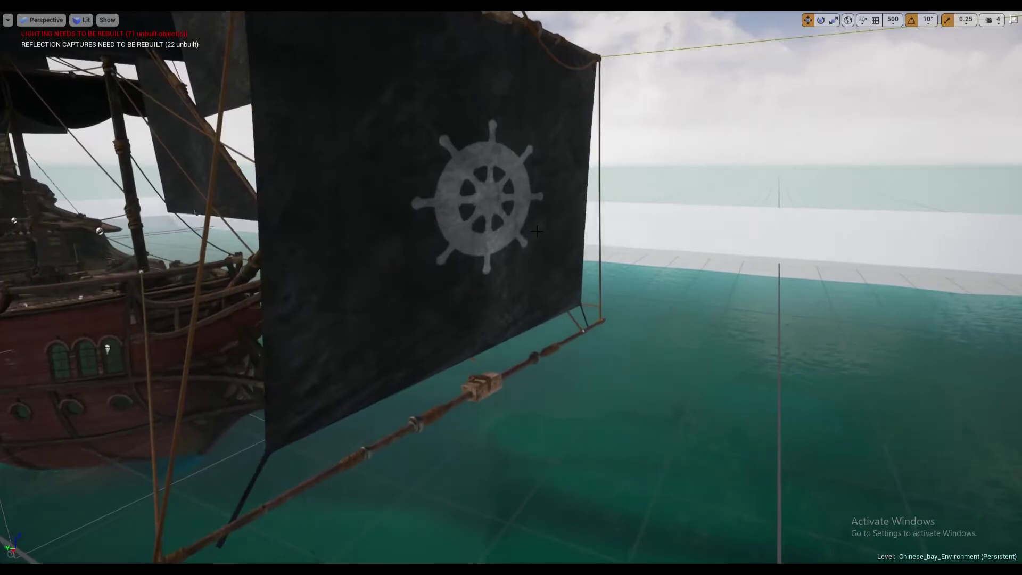
click(537, 231)
key(F11)
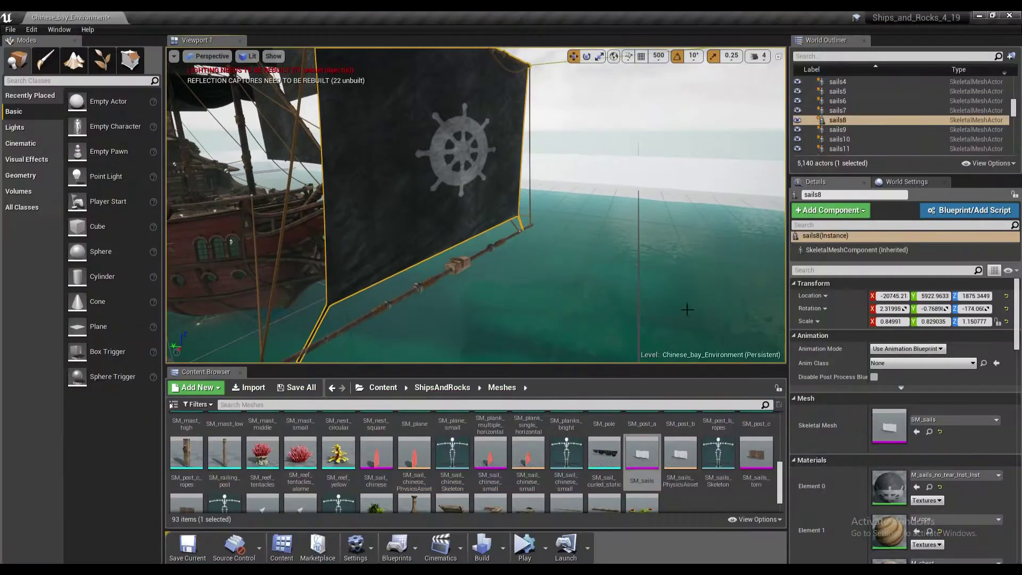
click(929, 431)
double_click(639, 448)
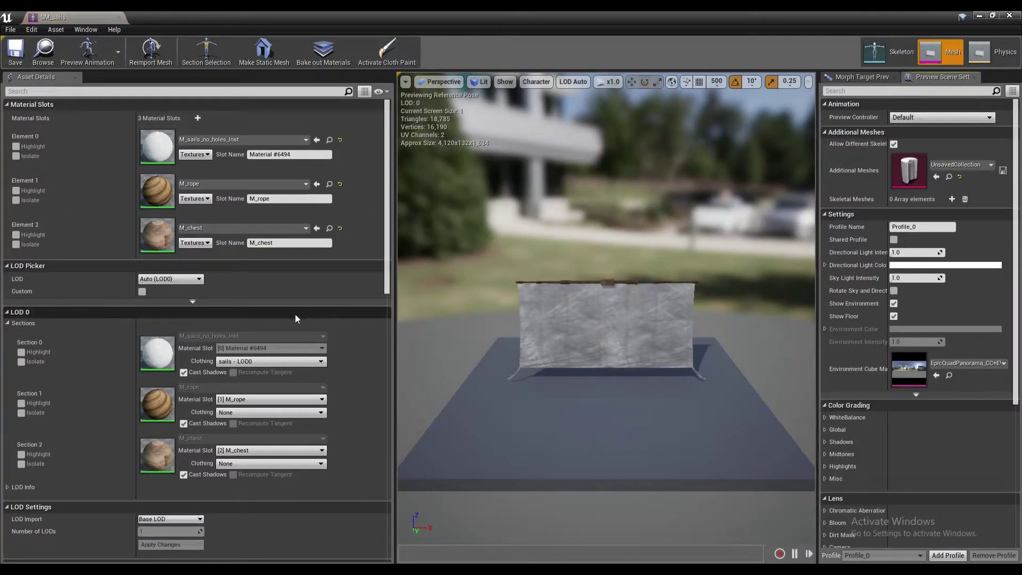
Step: Expand the Clothing Properties of the sails clothing asset in the mesh details and examine its cloth settings
scroll(85, 378, down, 5)
scroll(46, 425, down, 3)
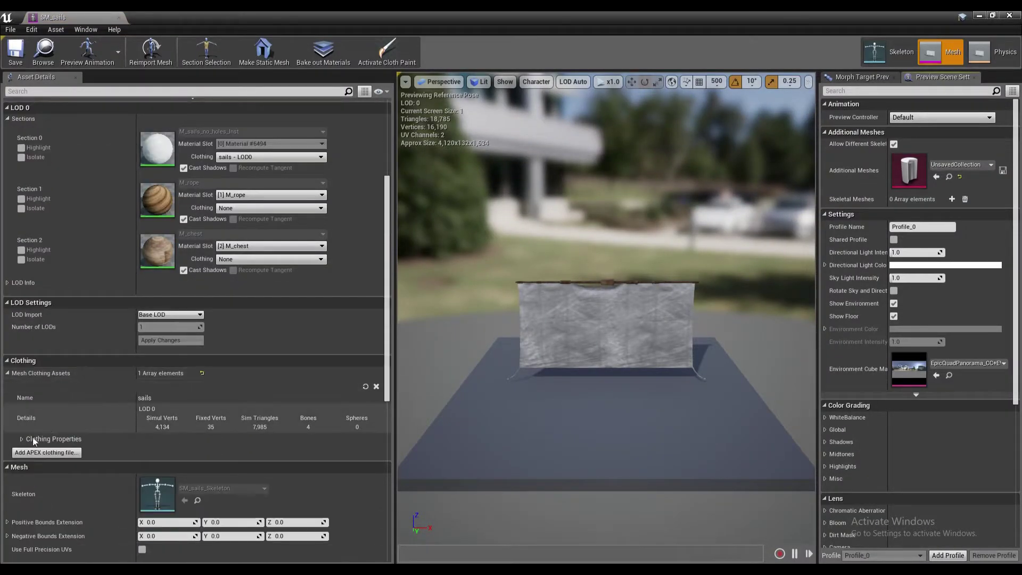
click(33, 436)
scroll(129, 414, down, 10)
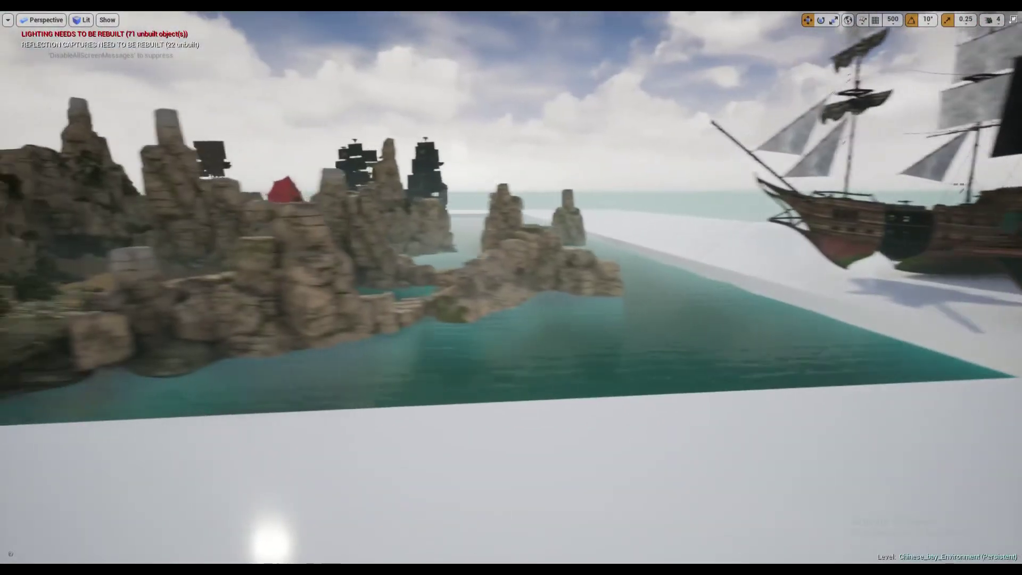
Step: Fly around the outer edge of the bay to examine the water surface and the rock formations
key(w)
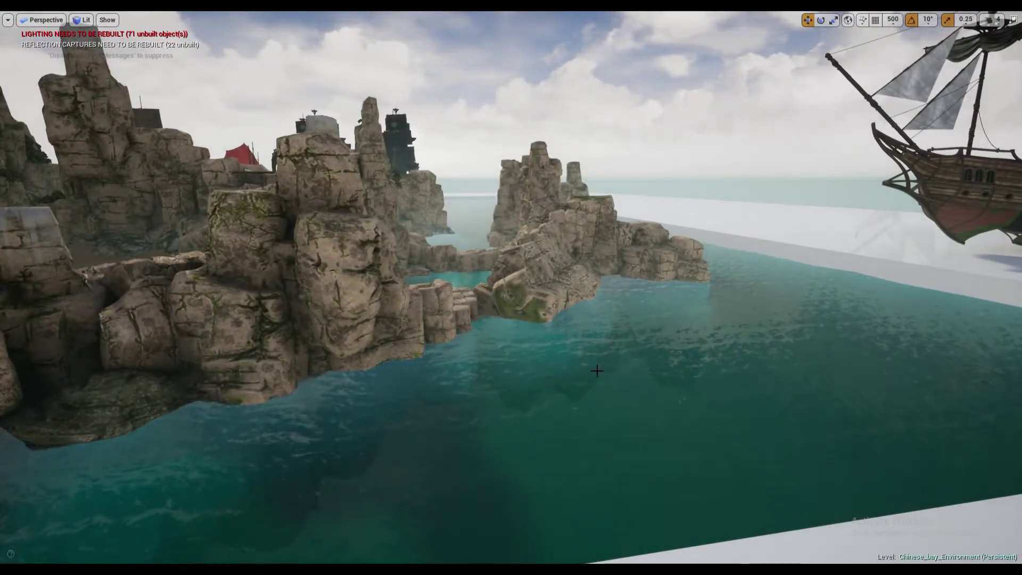
right_drag(511, 287, 394, 314)
right_drag(588, 372, 588, 372)
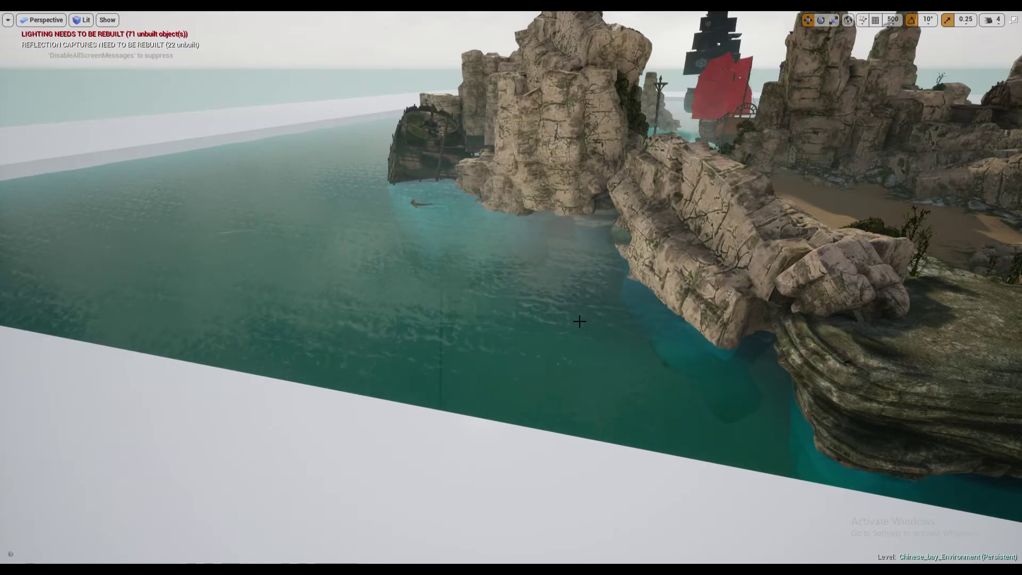
key(w)
right_drag(579, 322, 633, 271)
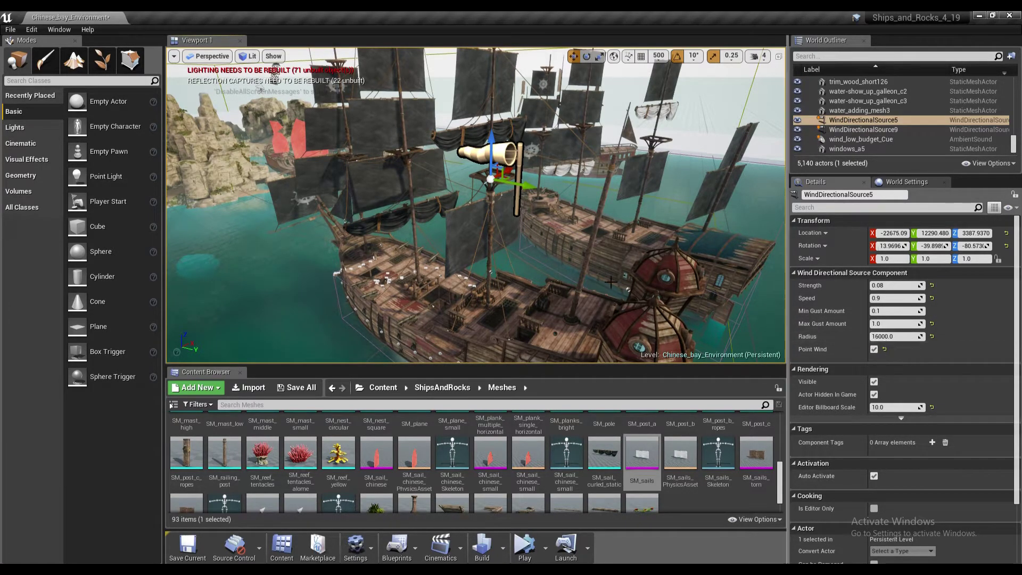
Step: Examine the placement of the WindDirectionalSource5 actor beside the galleons, then view the scene full screen
right_drag(607, 278, 452, 303)
right_drag(564, 246, 548, 243)
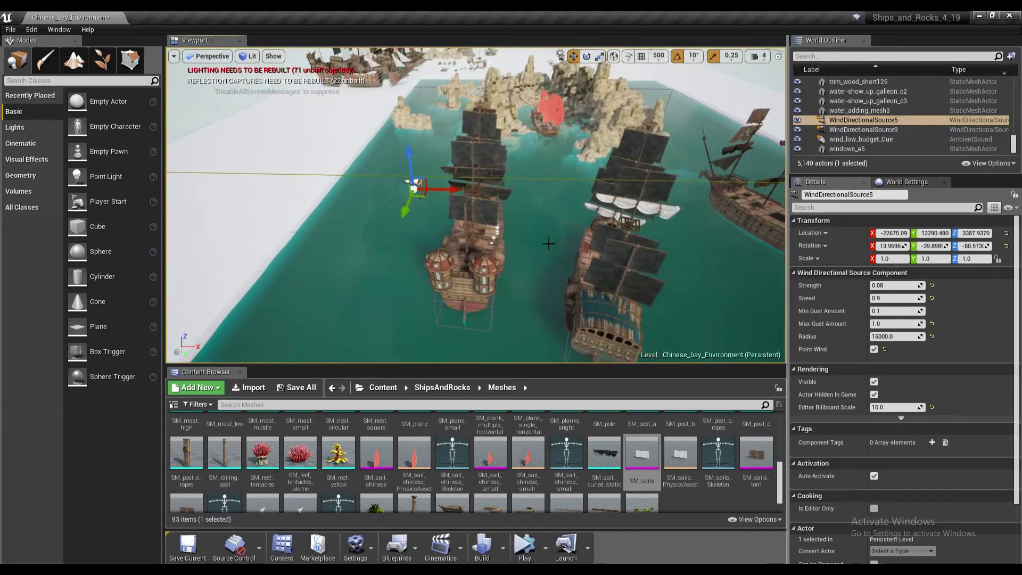
right_drag(476, 192, 533, 154)
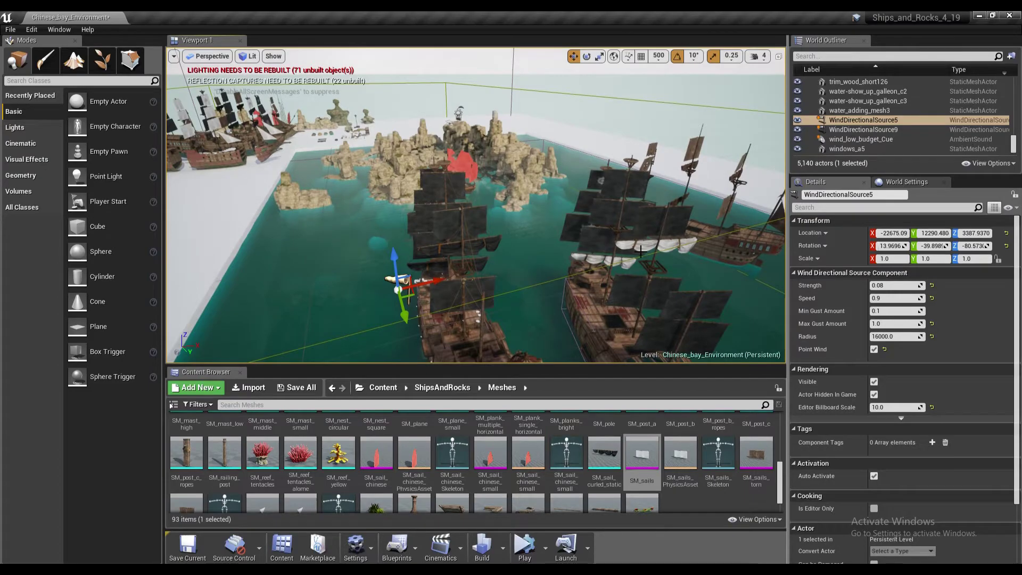
key(F11)
scroll(627, 248, up, 3)
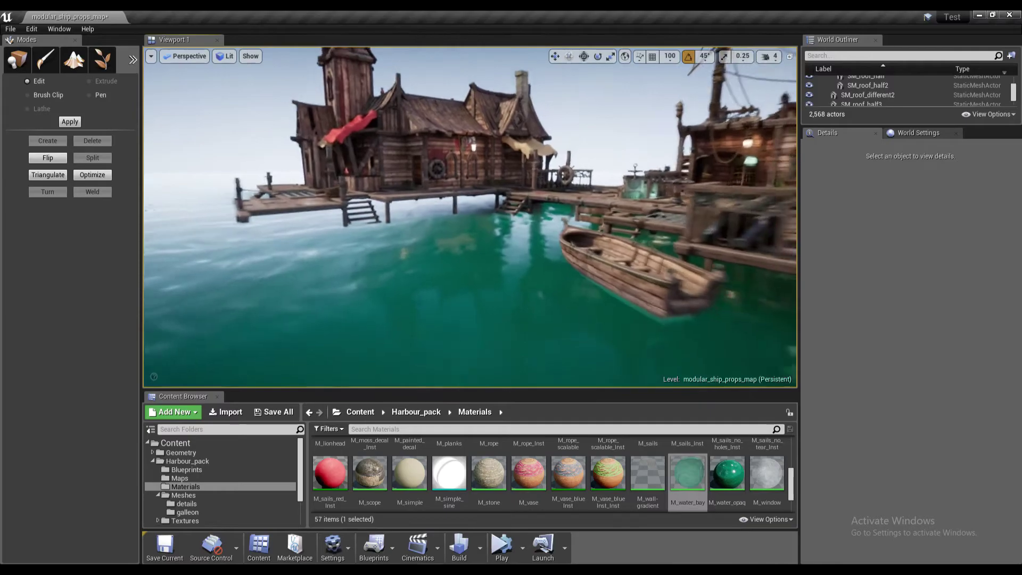
Step: Start a game preview of modular_ship_props_map from the wooden deck beside the coiled rope, with the viewport full screen
key(F11)
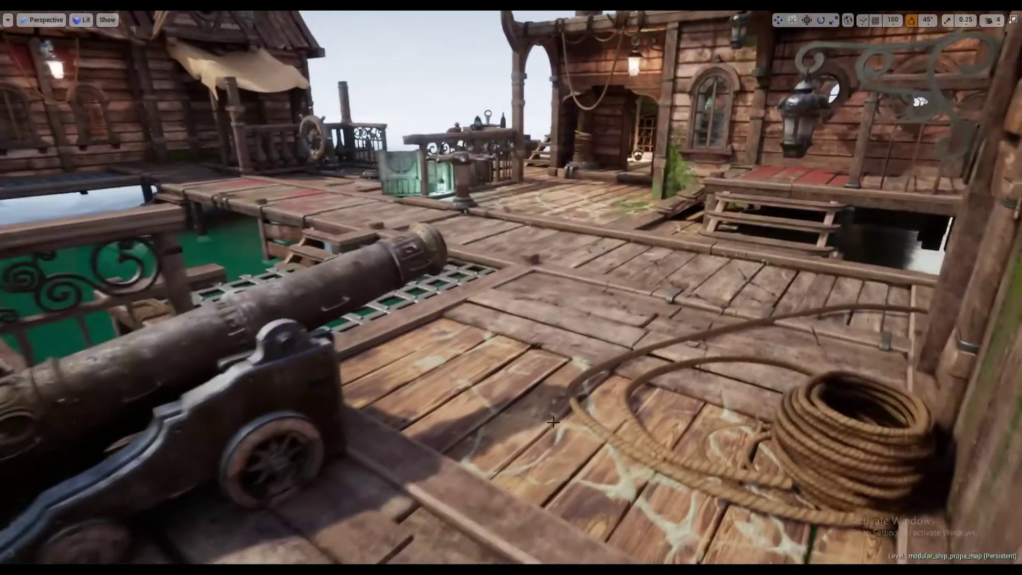
right_click(565, 177)
click(596, 456)
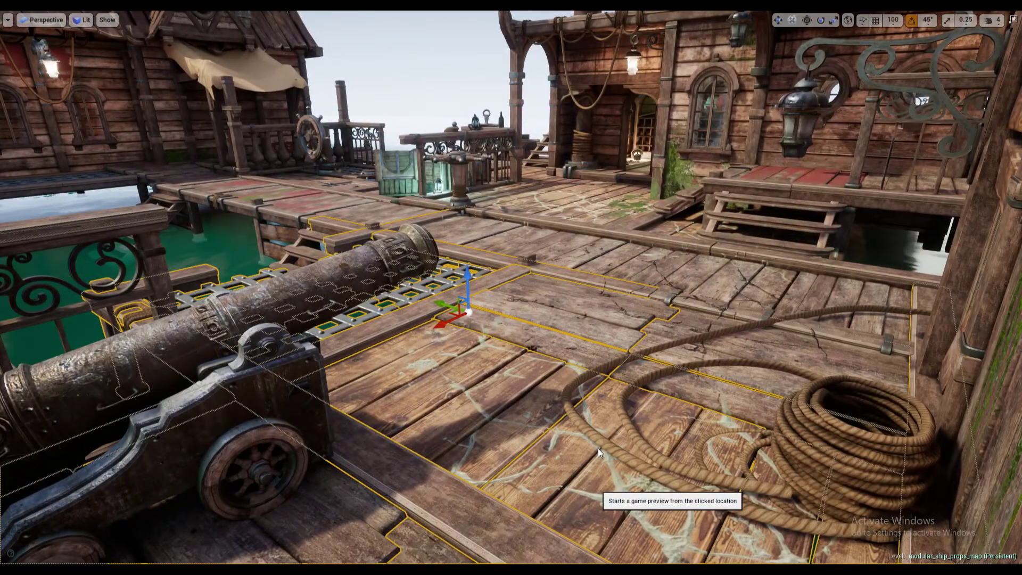
Step: Run and jump with the preview character along the dock towards the doorway of the wooden building
key(w)
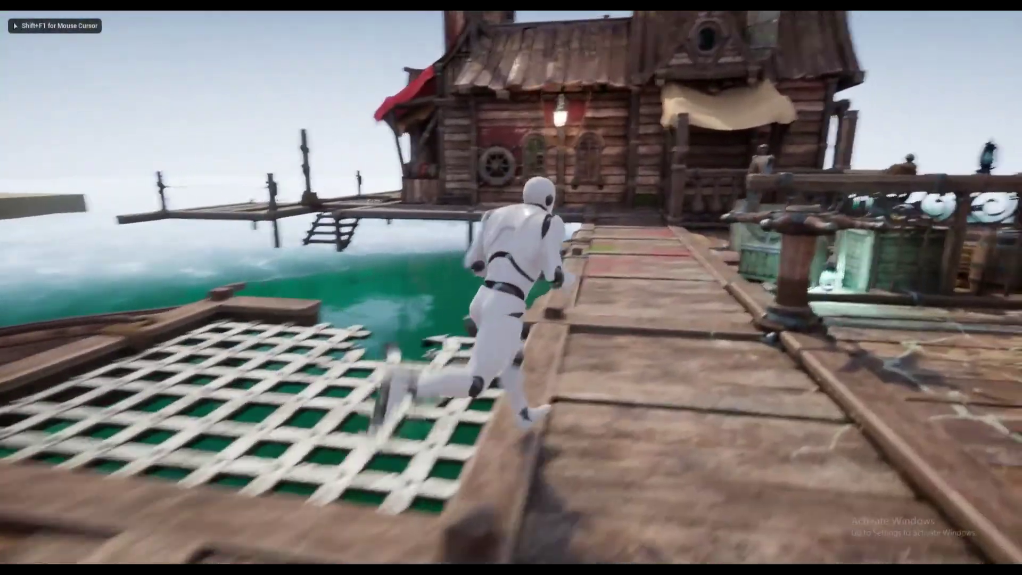
key(space)
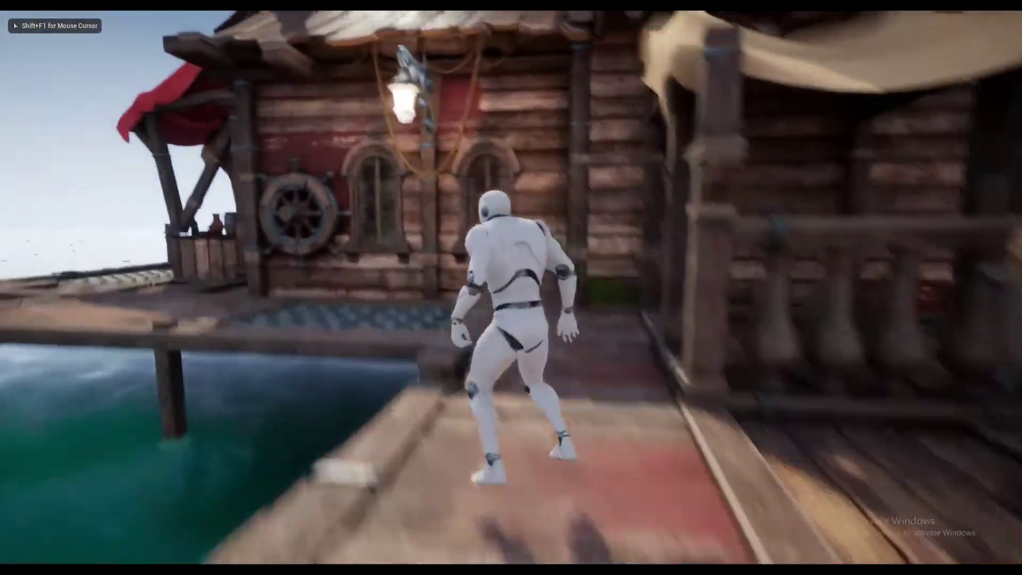
key(a)
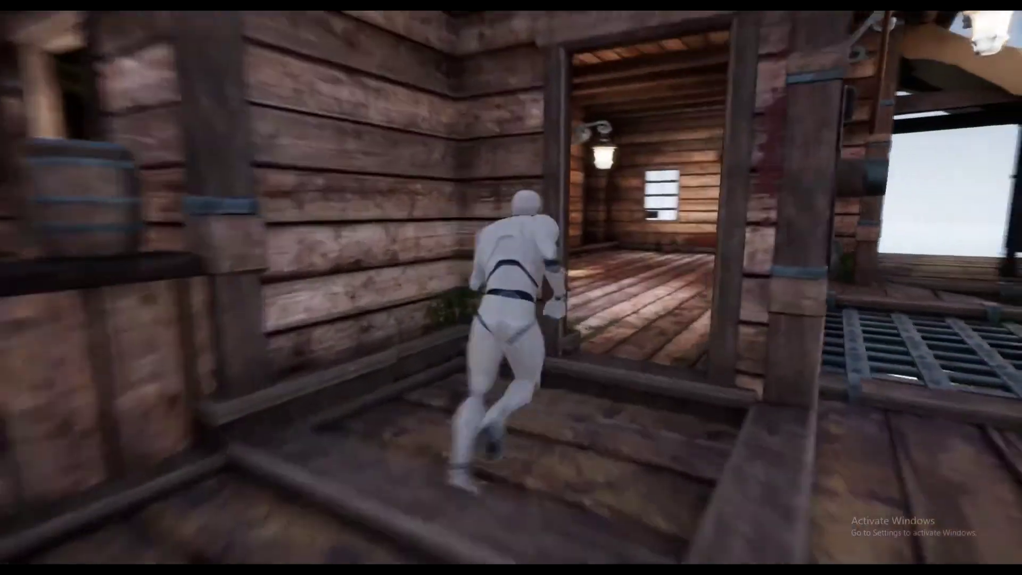